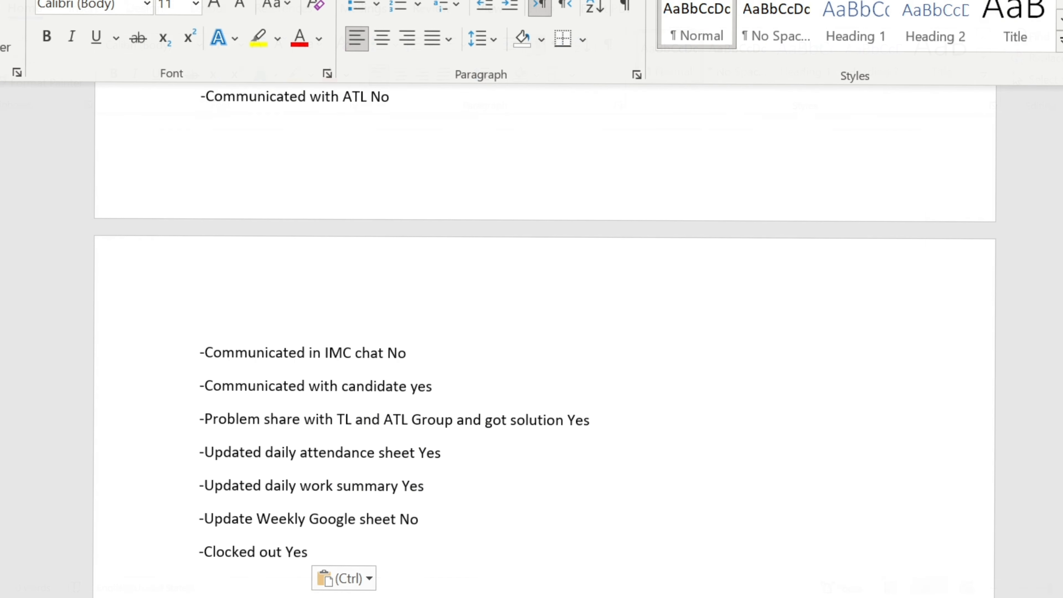
Review the daily report from its closing entries back up to the heading.
{"action": "key", "text": "Up"}
{"action": "key", "text": "Up"}
{"action": "key", "text": "Up"}
{"action": "key", "text": "Up"}
{"action": "key", "text": "Up"}
{"action": "key", "text": "Up"}
{"action": "key", "text": "Up"}
{"action": "key", "text": "Up"}
{"action": "key", "text": "Up"}
{"action": "key", "text": "Up"}
{"action": "key", "text": "Up"}
{"action": "key", "text": "Up"}
{"action": "key", "text": "Up"}
{"action": "key", "text": "Up"}
{"action": "key", "text": "Up"}
{"action": "key", "text": "Up"}
{"action": "key", "text": "Up"}
{"action": "key", "text": "Up"}
{"action": "key", "text": "Up"}
{"action": "key", "text": "Up"}
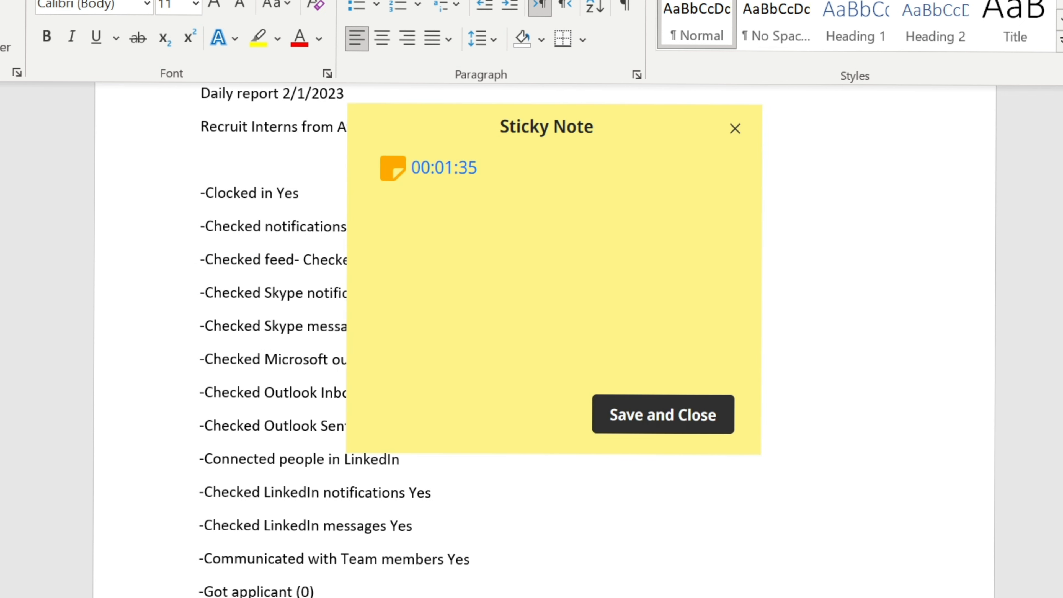
Move the sticky note clear of the report text and enter the line "1.everyday".
{"action": "left_click_drag", "start_coordinate": [646, 124], "coordinate": [827, 113]}
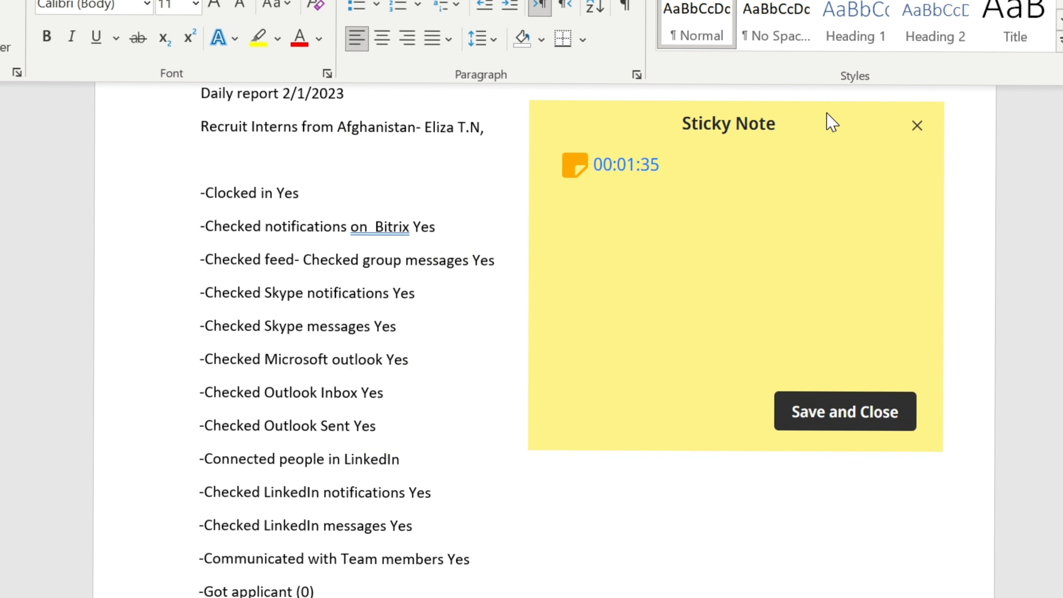
{"action": "left_click", "coordinate": [715, 196]}
{"action": "type", "text": "1"}
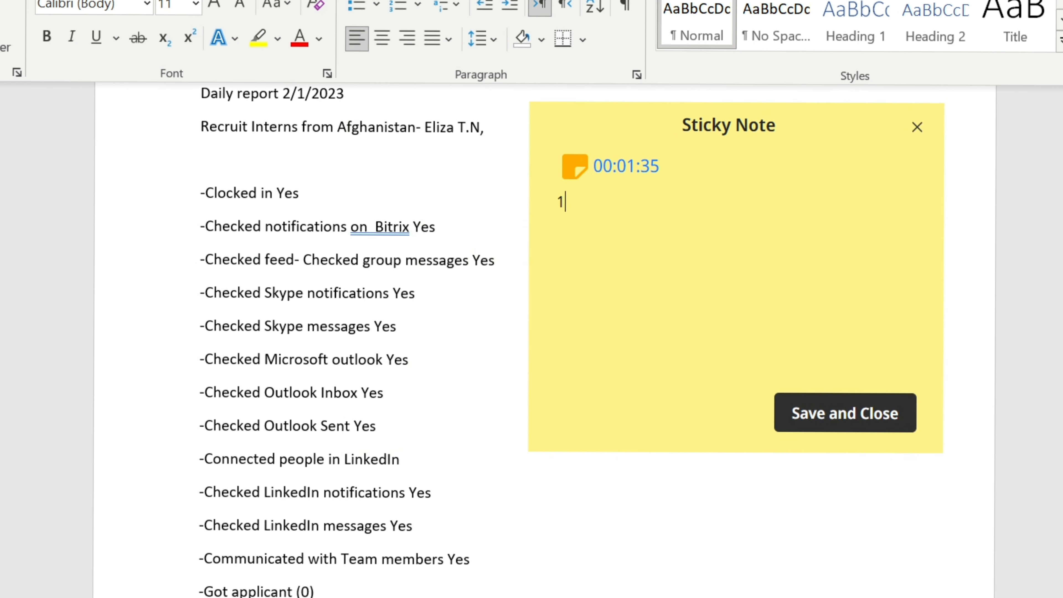
{"action": "type", "text": ".every da"}
{"action": "key", "text": "BackSpace"}
{"action": "key", "text": "BackSpace"}
{"action": "key", "text": "BackSpace"}
{"action": "type", "text": "day"}
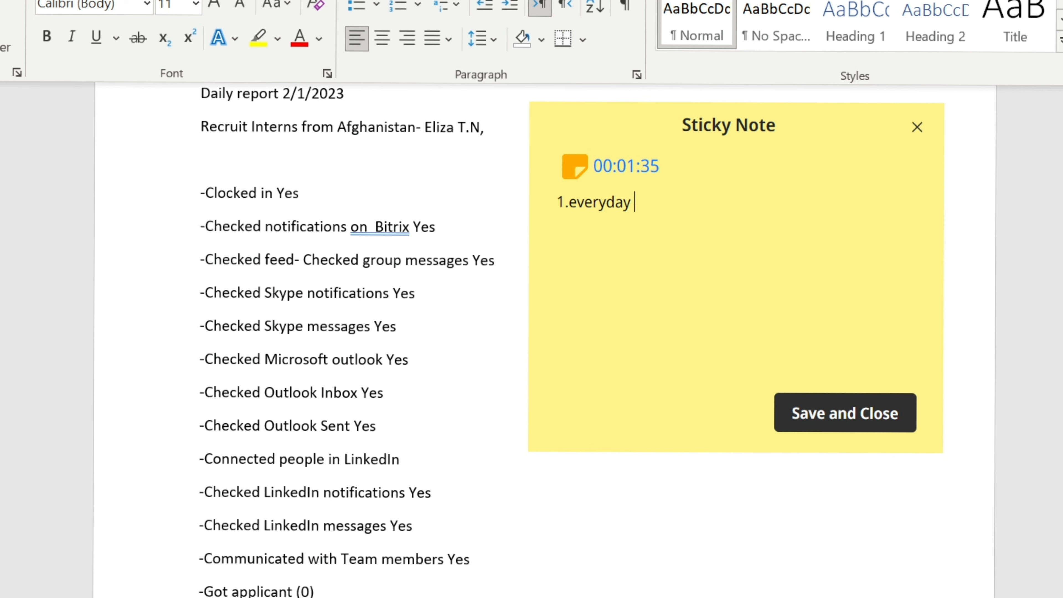
Add the lines "2. 8pm afg" and "3. copy no word format" to the sticky note, and close it.
{"action": "key", "text": "Return"}
{"action": "type", "text": "2. 8pm afg"}
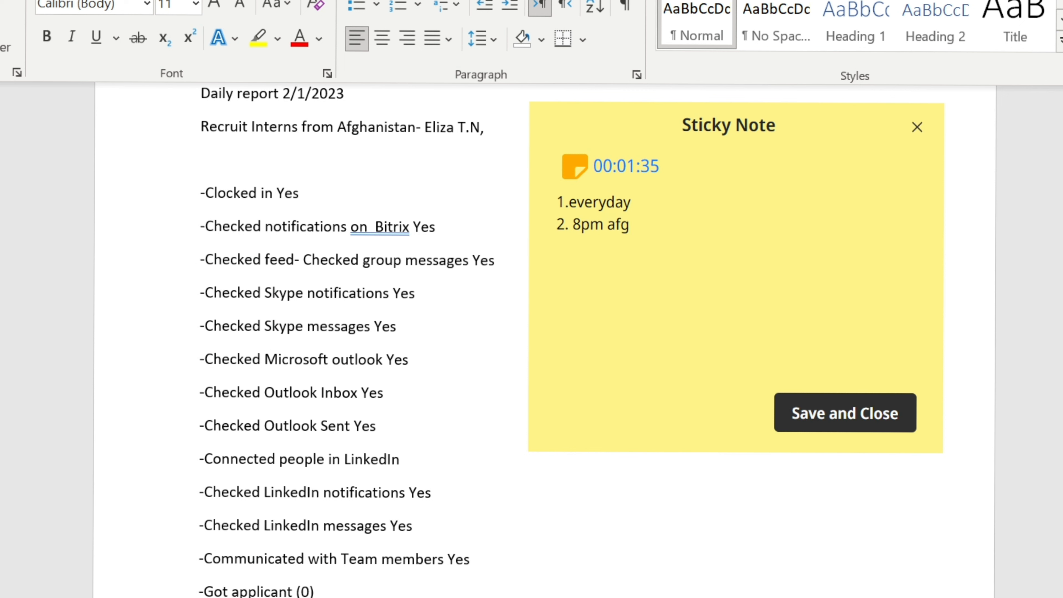
{"action": "key", "text": "Return"}
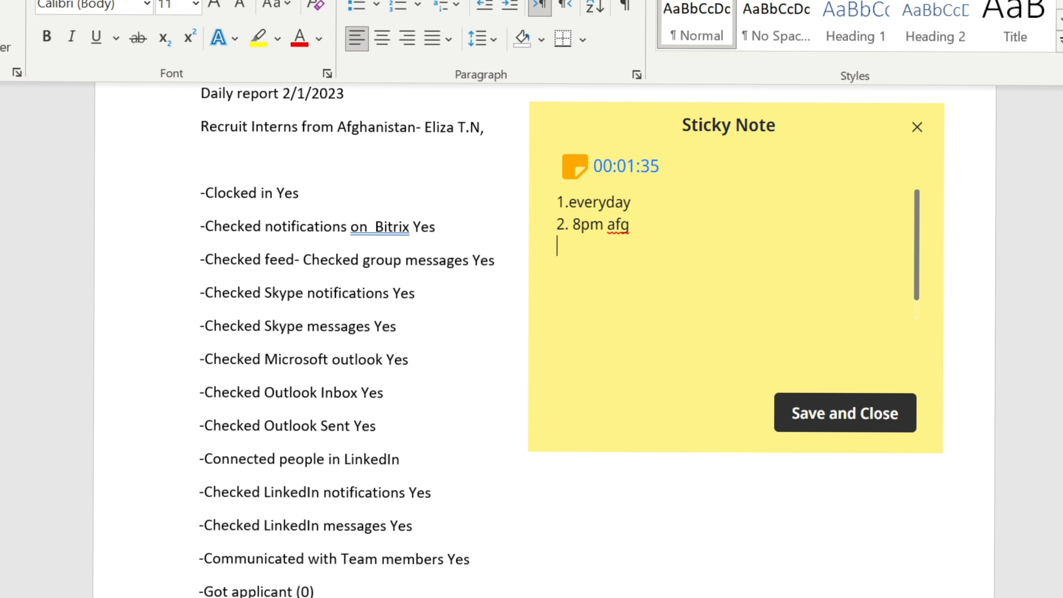
{"action": "type", "text": "3. copy"}
{"action": "type", "text": "no w"}
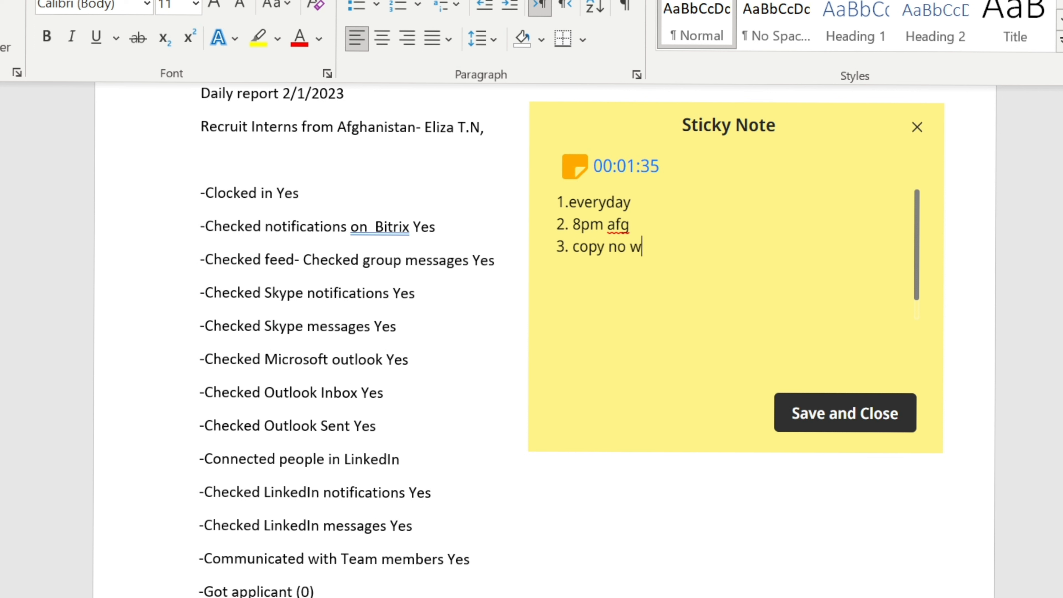
{"action": "type", "text": "ord format"}
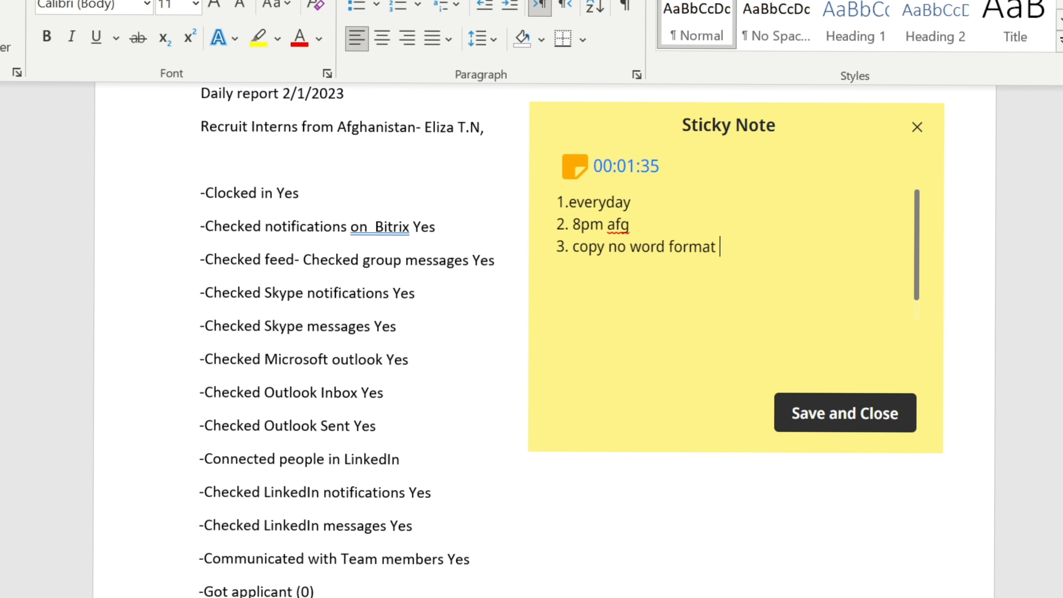
{"action": "left_click", "coordinate": [661, 489]}
{"action": "left_click", "coordinate": [918, 128]}
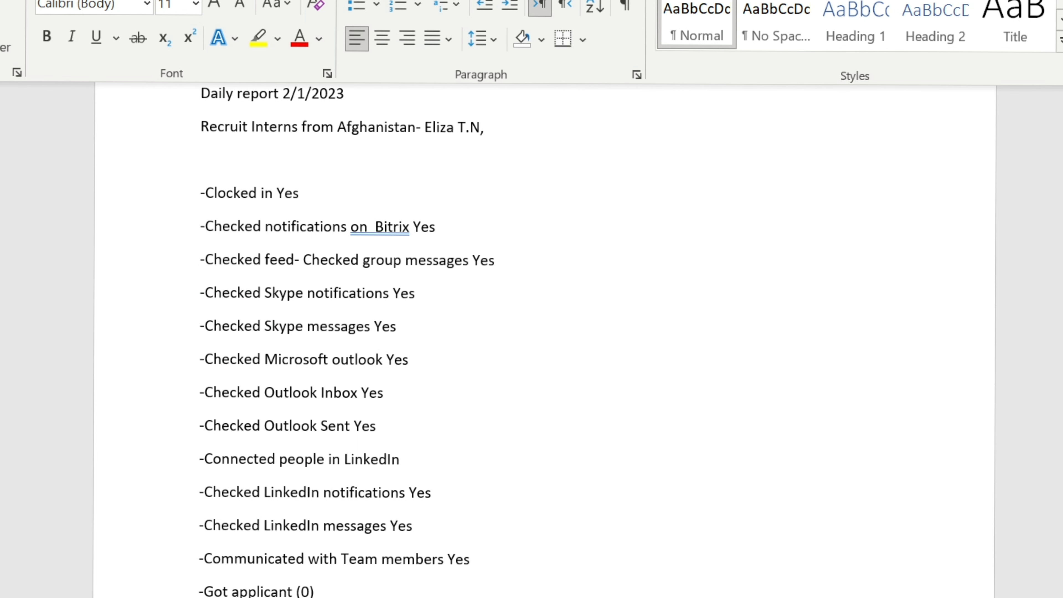
Change the date in the daily report heading to 3/1/2023.
{"action": "scroll", "coordinate": [544, 335], "scroll_direction": "up", "scroll_amount": 3}
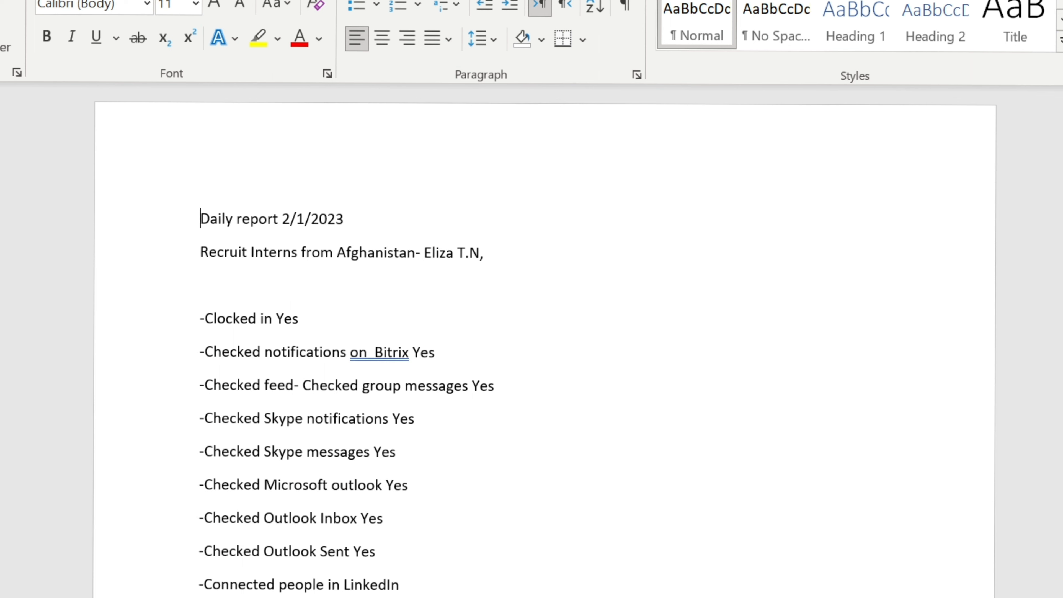
{"action": "key", "text": "End"}
{"action": "key", "text": "shift+Left"}
{"action": "key", "text": "shift+Left"}
{"action": "key", "text": "shift+Left"}
{"action": "key", "text": "shift+Left"}
{"action": "key", "text": "shift+Left"}
{"action": "key", "text": "shift+Left"}
{"action": "key", "text": "shift+Left"}
{"action": "key", "text": "shift+Left"}
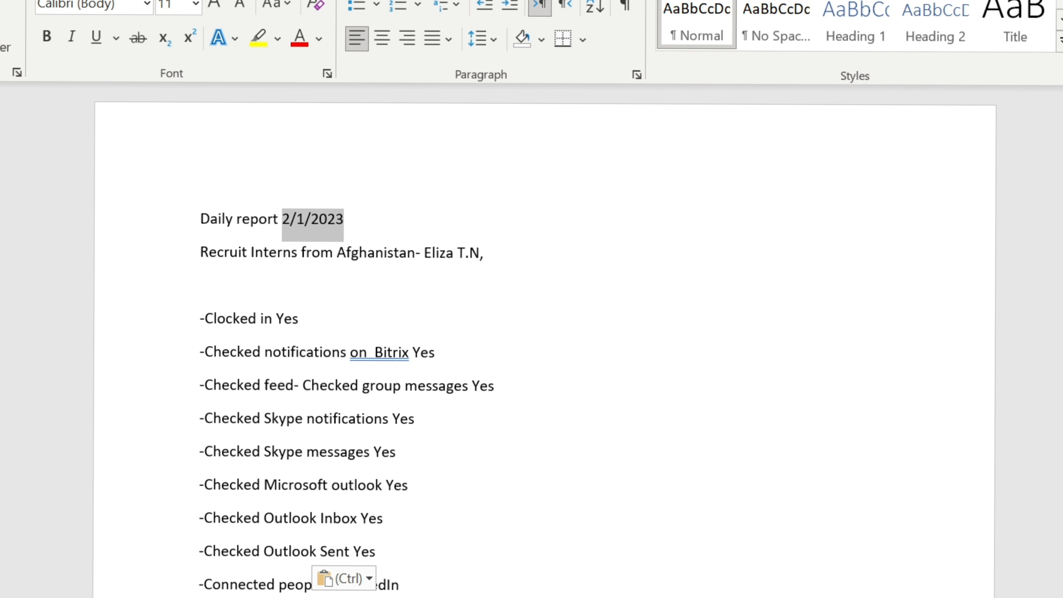
{"action": "key", "text": "ctrl+shift+Left"}
{"action": "left_click_drag", "start_coordinate": [237, 222], "coordinate": [283, 223]}
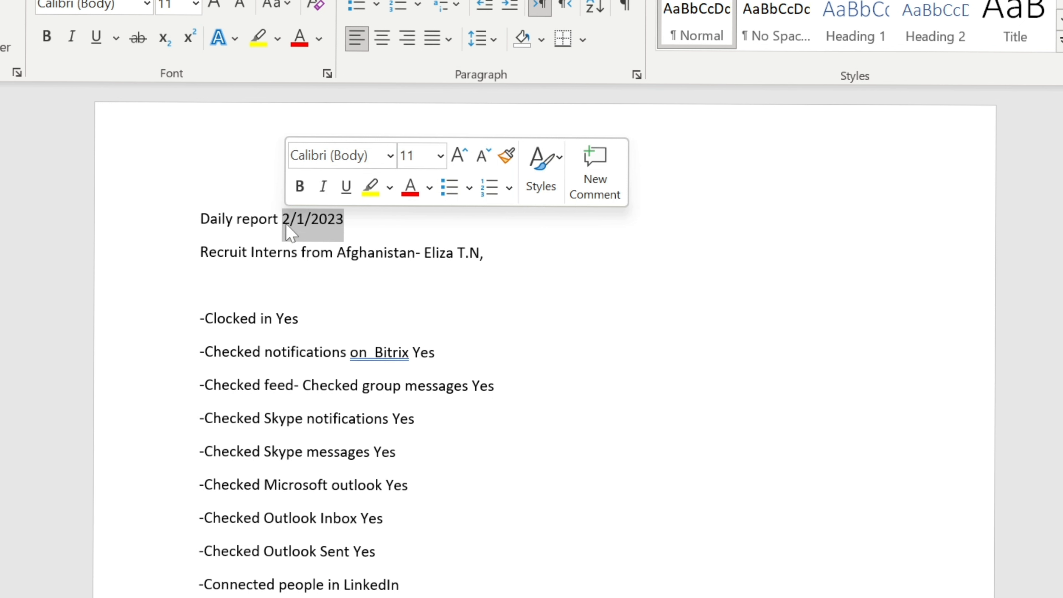
{"action": "left_click", "coordinate": [291, 222]}
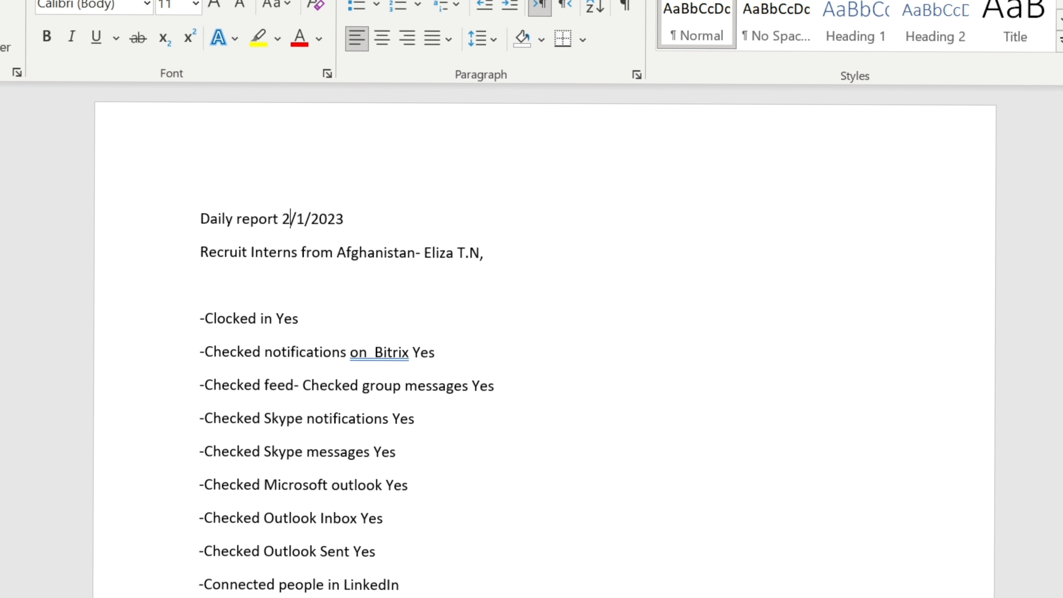
{"action": "left_click_drag", "start_coordinate": [291, 222], "coordinate": [286, 226]}
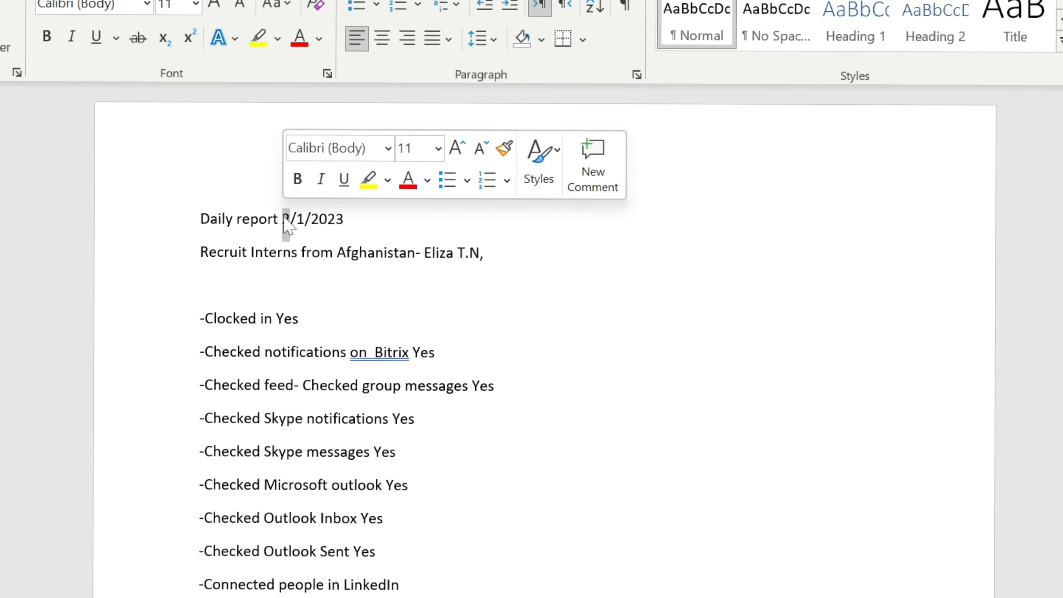
{"action": "type", "text": "3"}
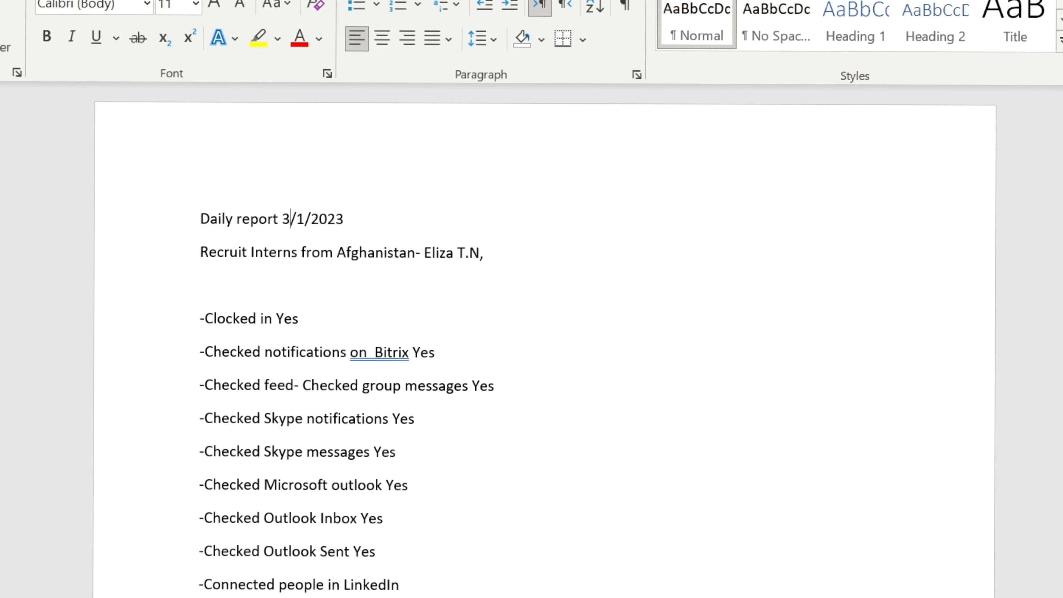
Examine the recruitment line and the Clocked in entry of the report.
{"action": "left_click_drag", "start_coordinate": [201, 252], "coordinate": [494, 258]}
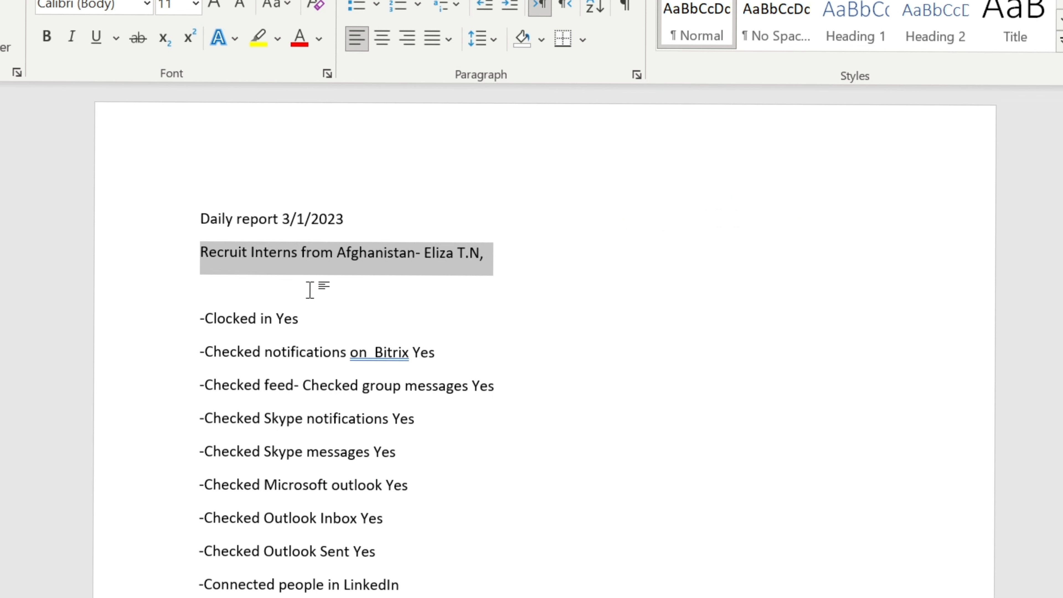
{"action": "left_click", "coordinate": [299, 318]}
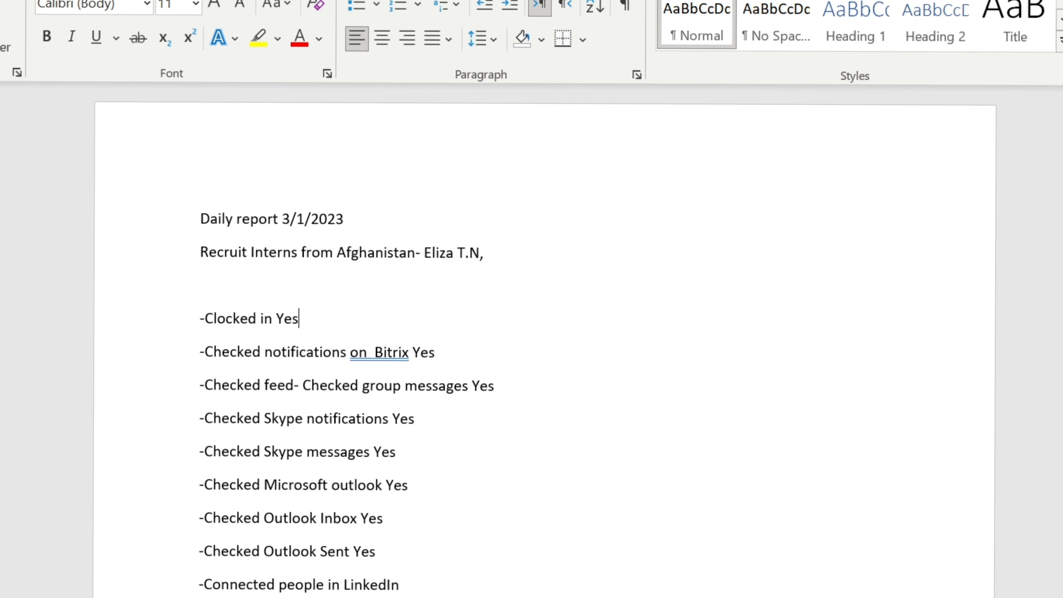
{"action": "left_click", "coordinate": [273, 318]}
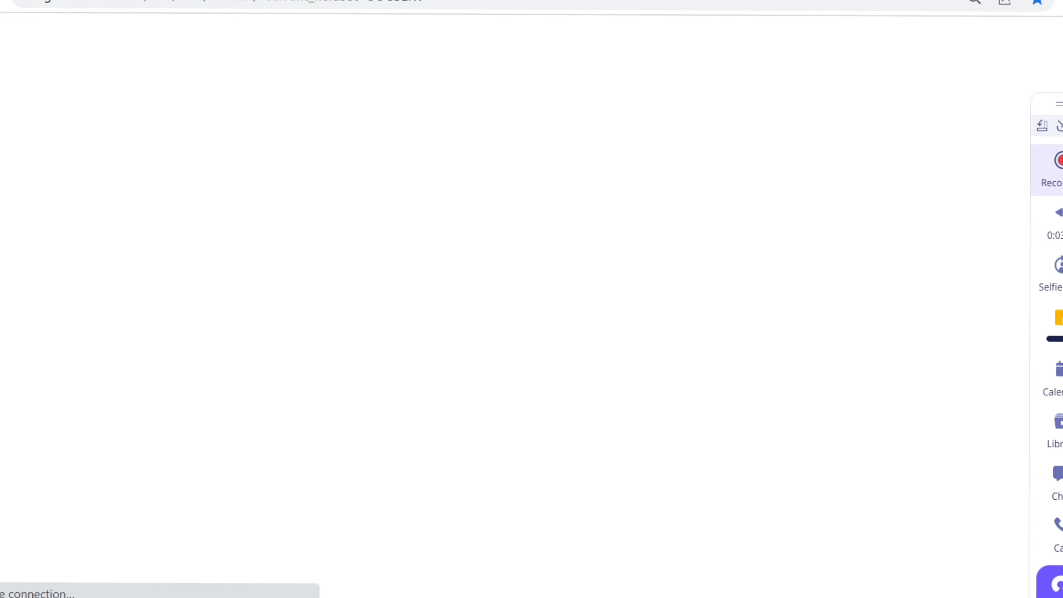
Wait for the unresponsive Bitrix24 leads page to load, and close its Work report window.
{"action": "mouse_move", "coordinate": [781, 596]}
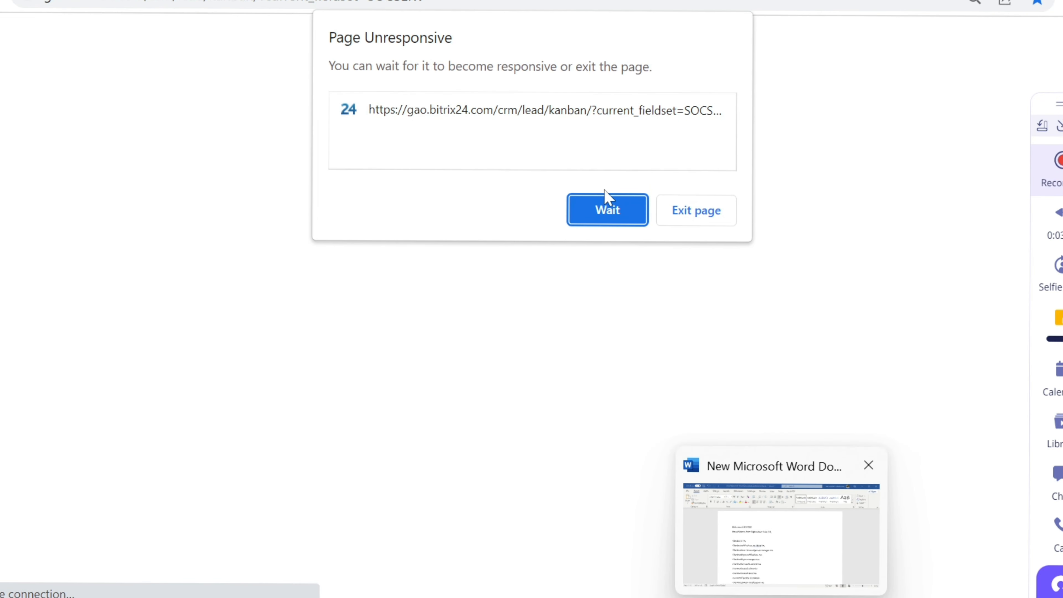
{"action": "left_click", "coordinate": [617, 226]}
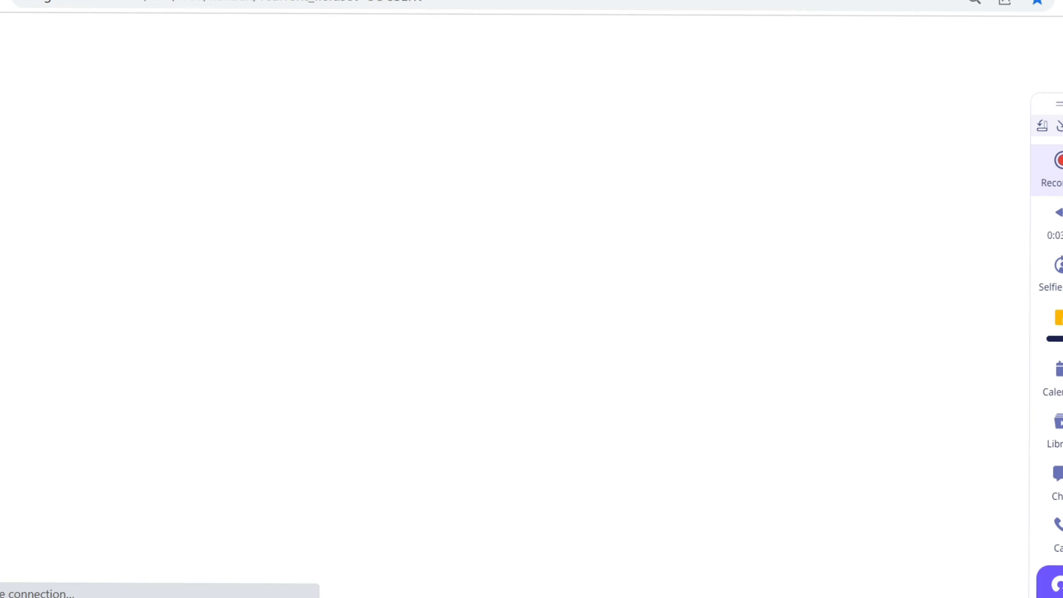
{"action": "mouse_move", "coordinate": [781, 597]}
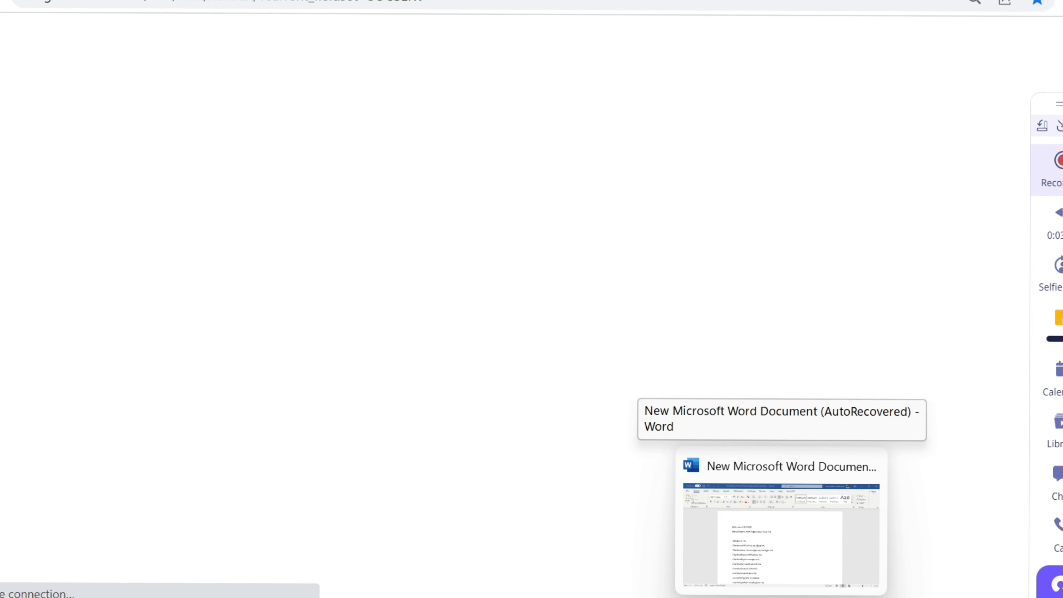
{"action": "left_click", "coordinate": [781, 536]}
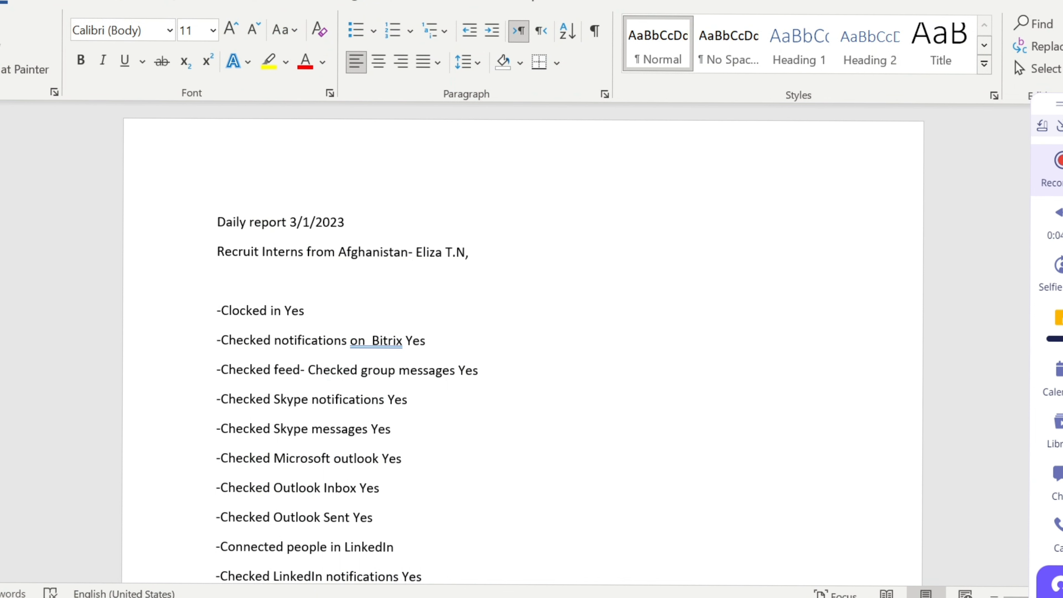
{"action": "left_click", "coordinate": [823, 540]}
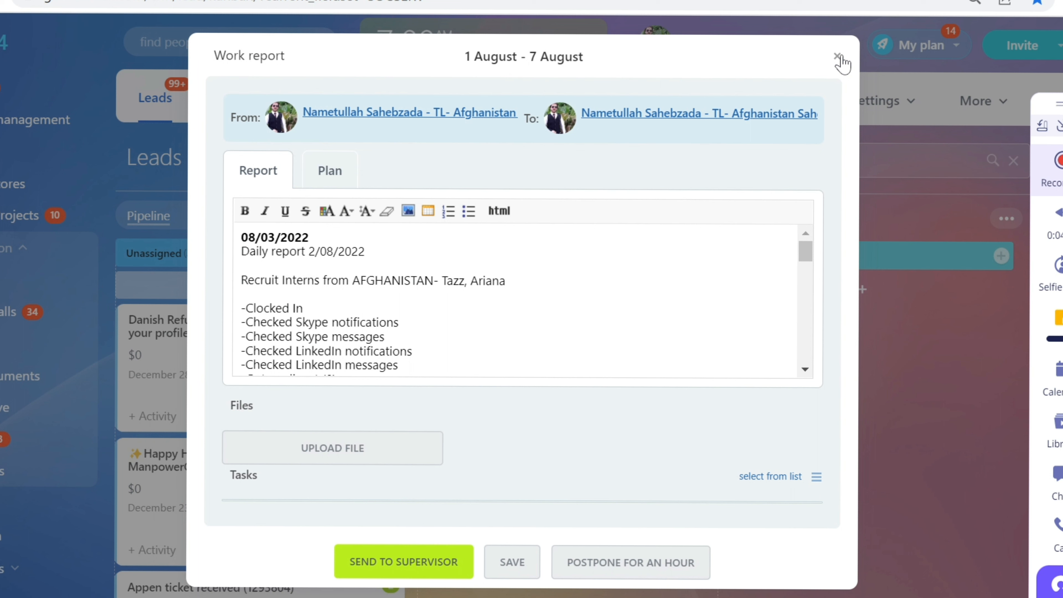
{"action": "left_click", "coordinate": [839, 59]}
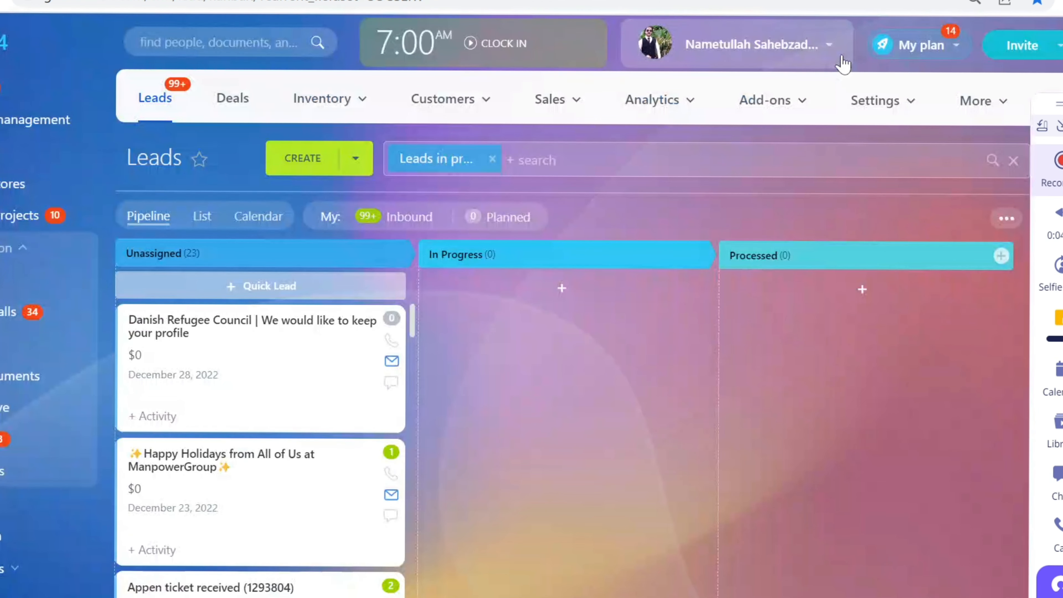
Clock in for the working day in Bitrix24 and clock out again.
{"action": "left_click", "coordinate": [517, 55]}
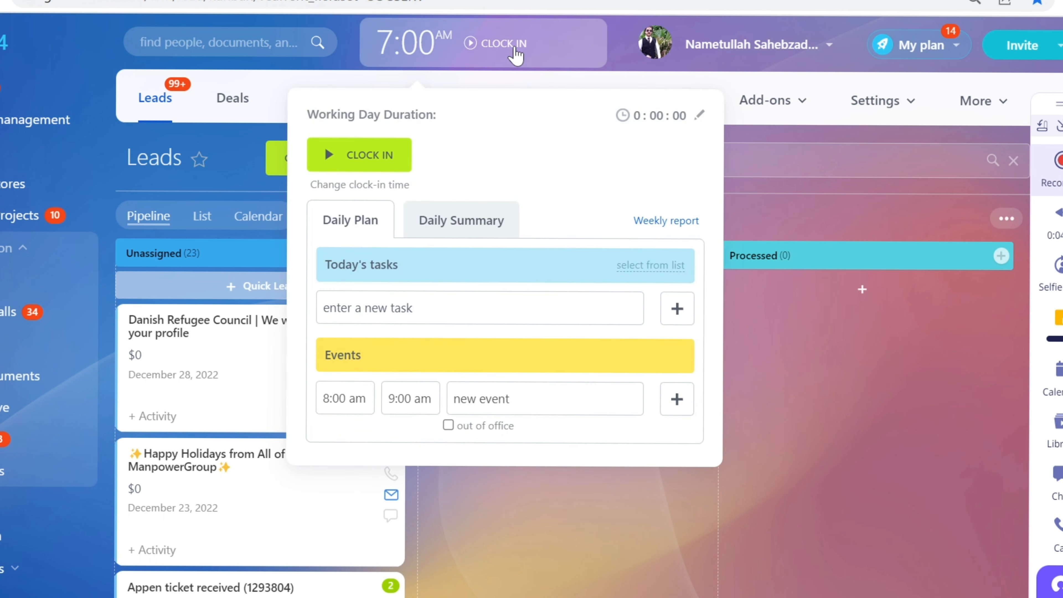
{"action": "left_click", "coordinate": [372, 158]}
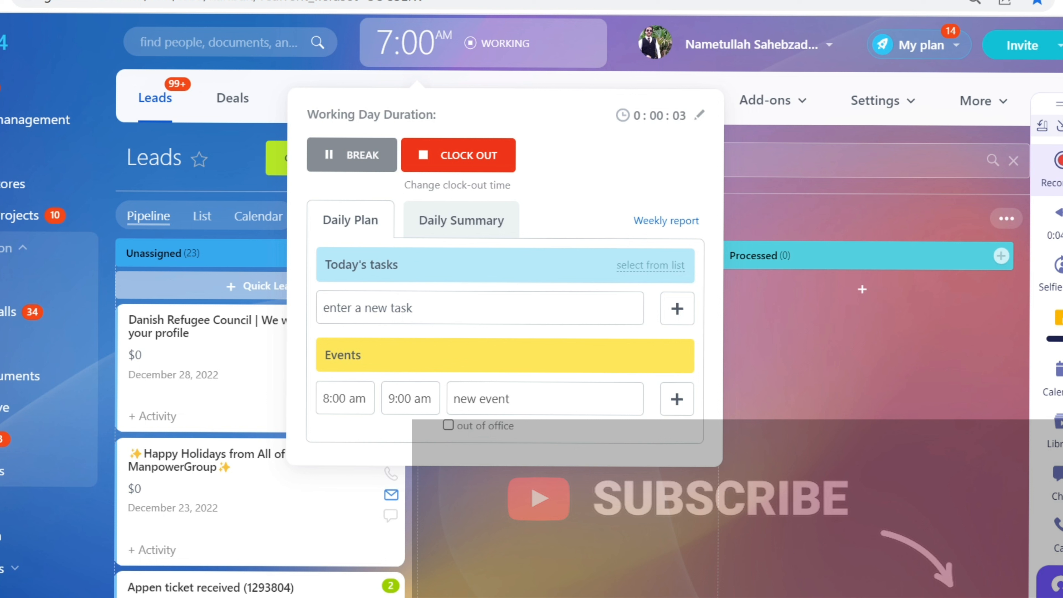
{"action": "left_click", "coordinate": [466, 168]}
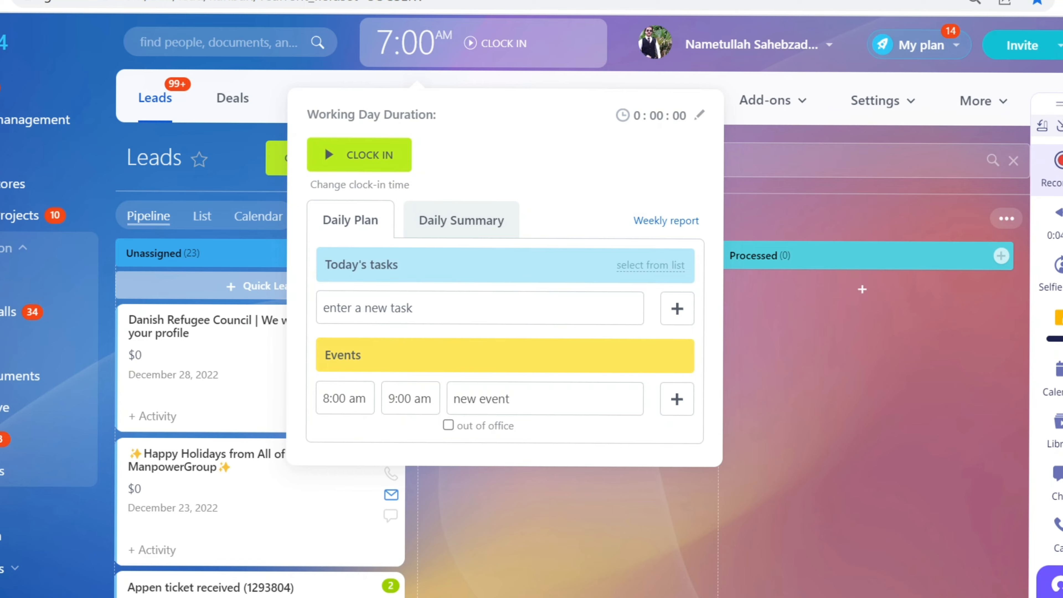
Return to the daily report in Word and review its checklist entries down to Got applicant.
{"action": "key", "text": "alt+Tab"}
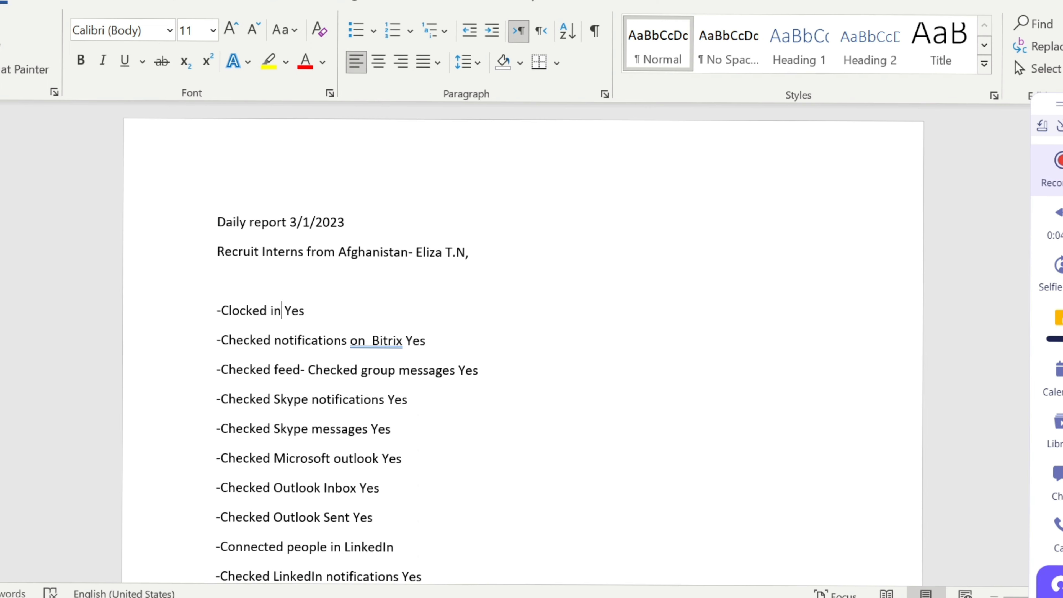
{"action": "key", "text": "alt+Tab"}
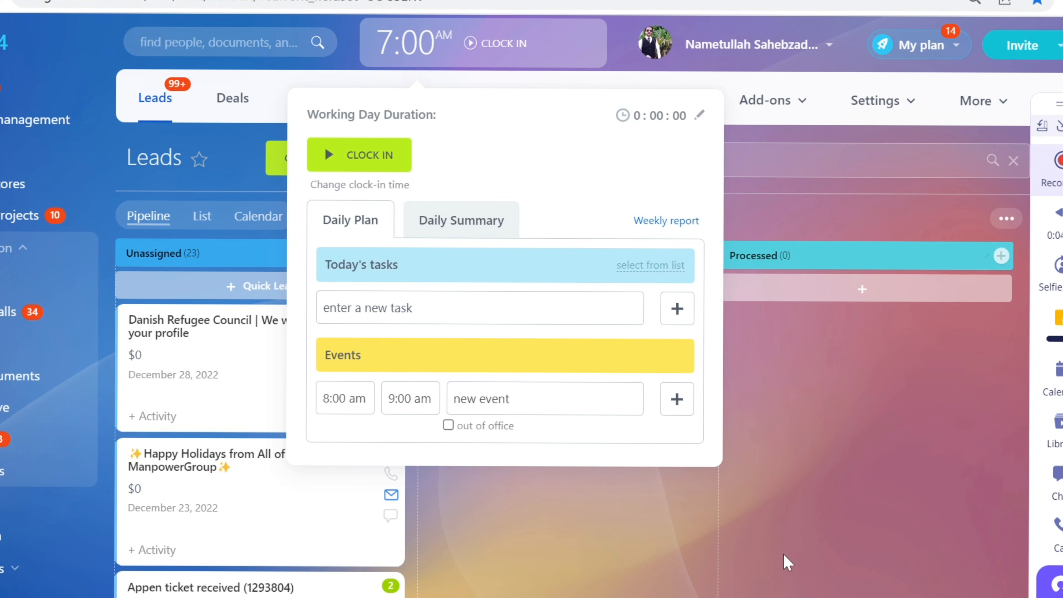
{"action": "key", "text": "alt+Tab"}
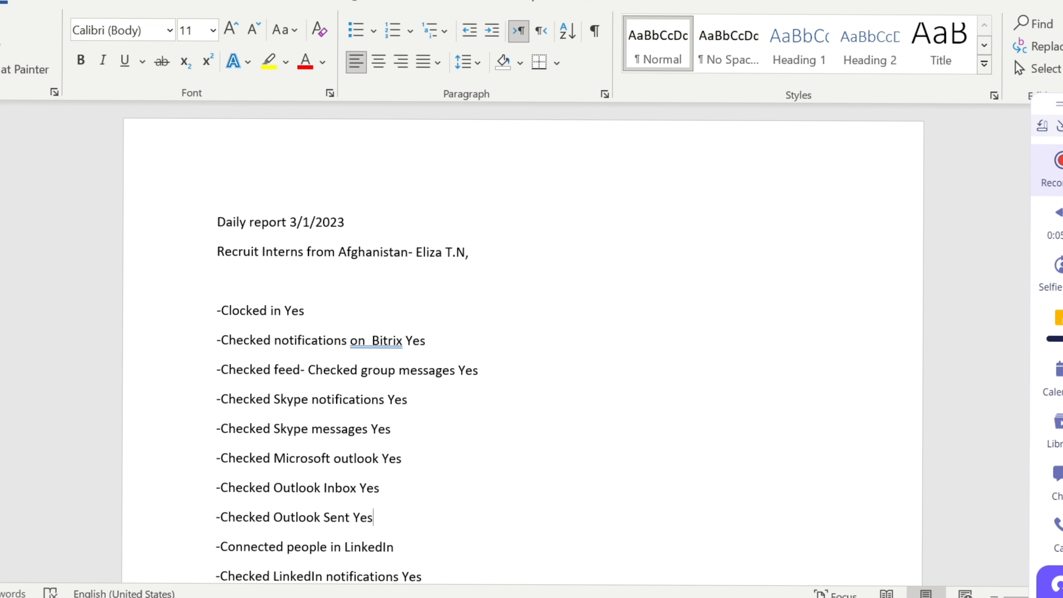
{"action": "left_click", "coordinate": [383, 547]}
{"action": "scroll", "coordinate": [383, 547], "scroll_direction": "down", "scroll_amount": 1}
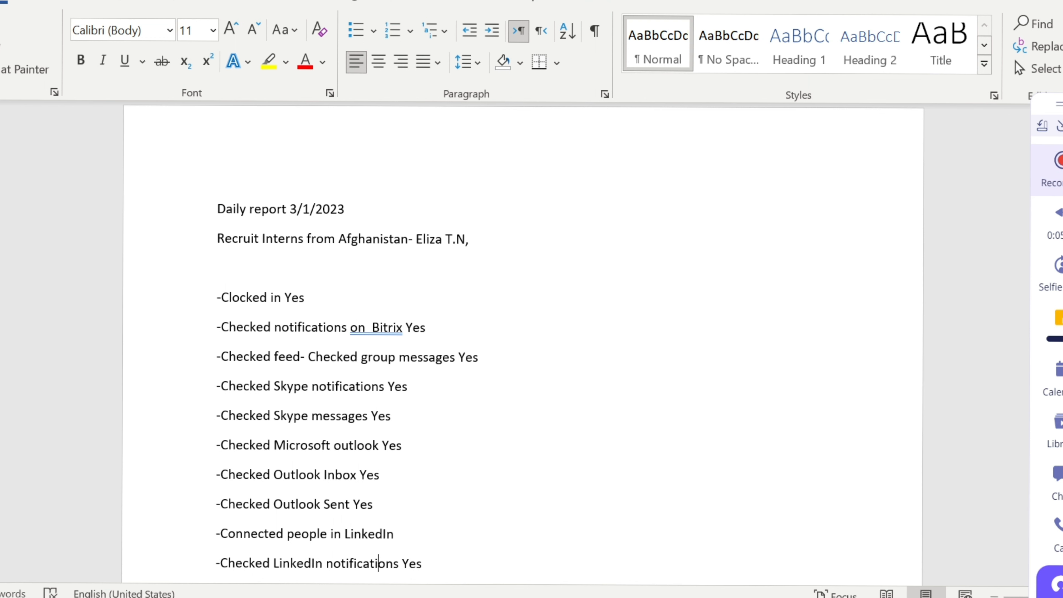
{"action": "key", "text": "Down"}
{"action": "key", "text": "Down"}
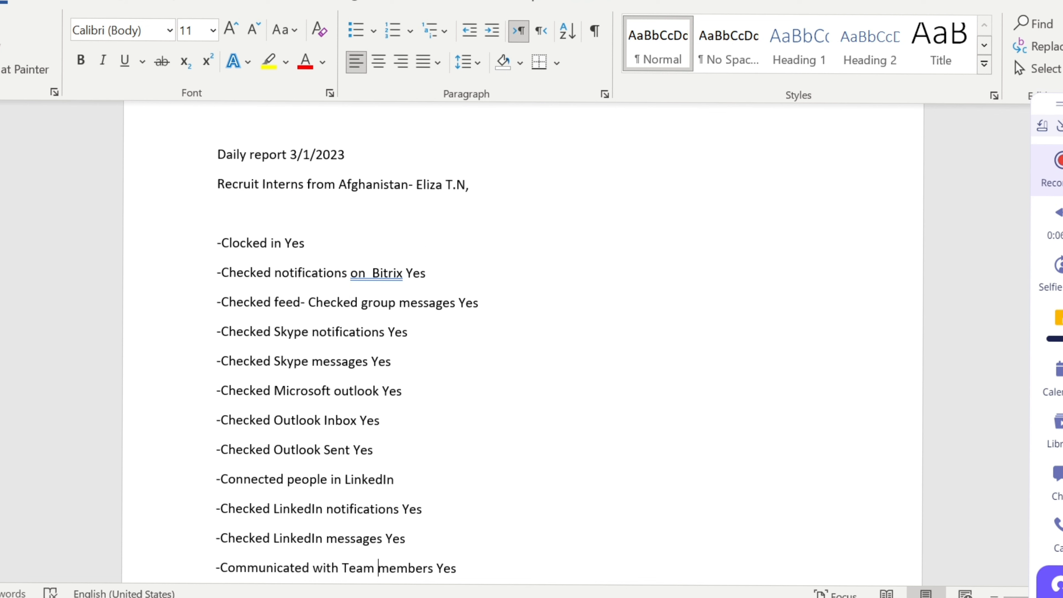
{"action": "scroll", "coordinate": [347, 362], "scroll_direction": "down", "scroll_amount": 3}
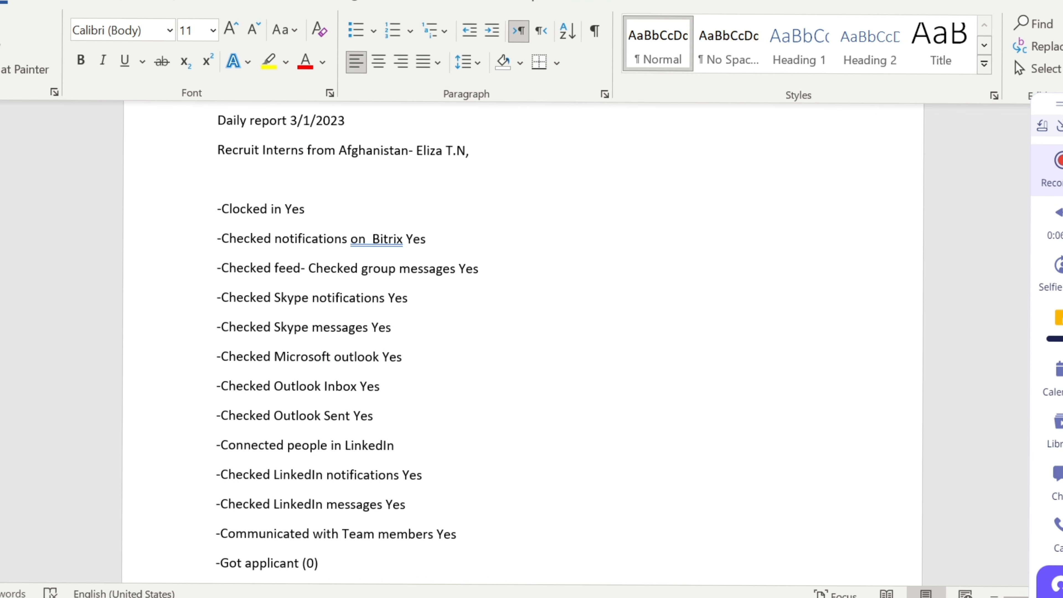
Set the number in the report's Got applicant entry to 25.
{"action": "left_click", "coordinate": [319, 563]}
{"action": "key", "text": "Return"}
{"action": "type", "text": "-Downloaded CV (0)"}
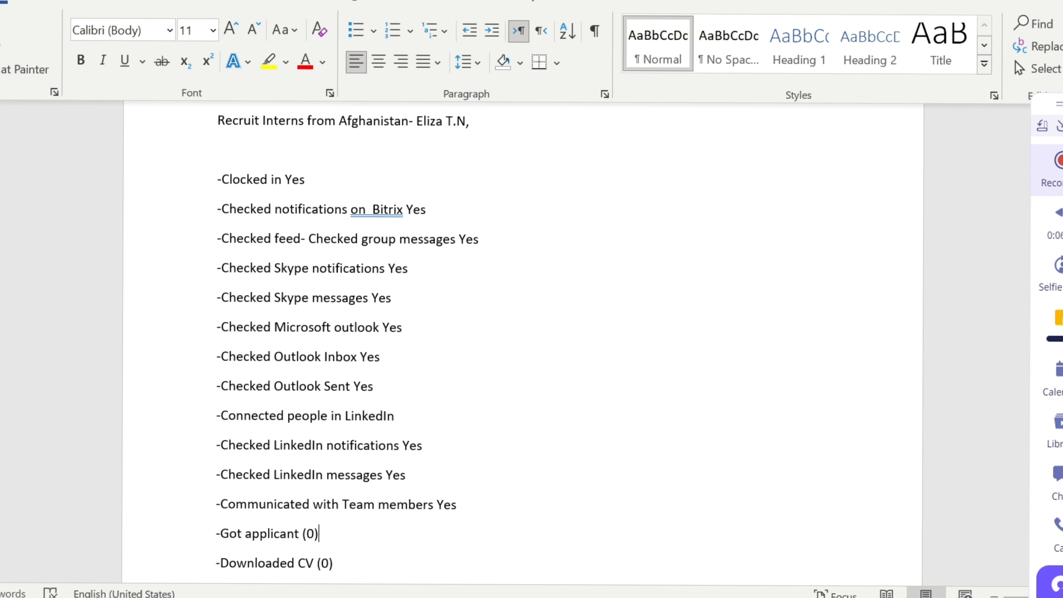
{"action": "key", "text": "Left"}
{"action": "key", "text": "BackSpace"}
{"action": "type", "text": "25"}
Set the number in the report's Downloaded CV entry to 03.
{"action": "key", "text": "Down"}
{"action": "key", "text": "Right"}
{"action": "type", "text": "3"}
{"action": "key", "text": "End"}
{"action": "key", "text": "Return"}
{"action": "type", "text": "-Screened CV (No)"}
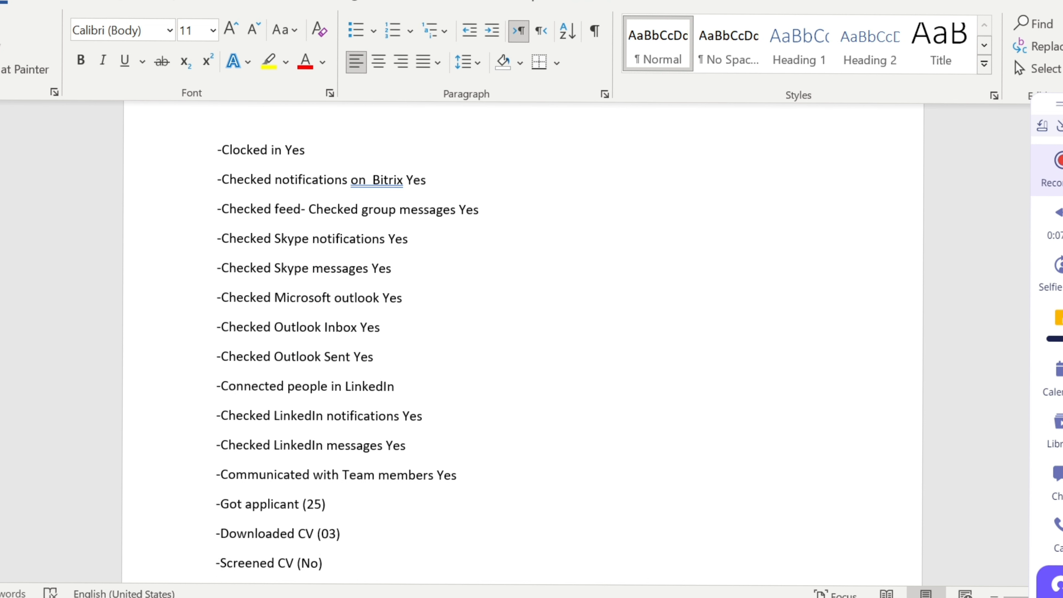
Set the number in the report's Screened CV entry to 3.
{"action": "key", "text": "BackSpace"}
{"action": "key", "text": "BackSpace"}
{"action": "type", "text": "3"}
{"action": "key", "text": "Down"}
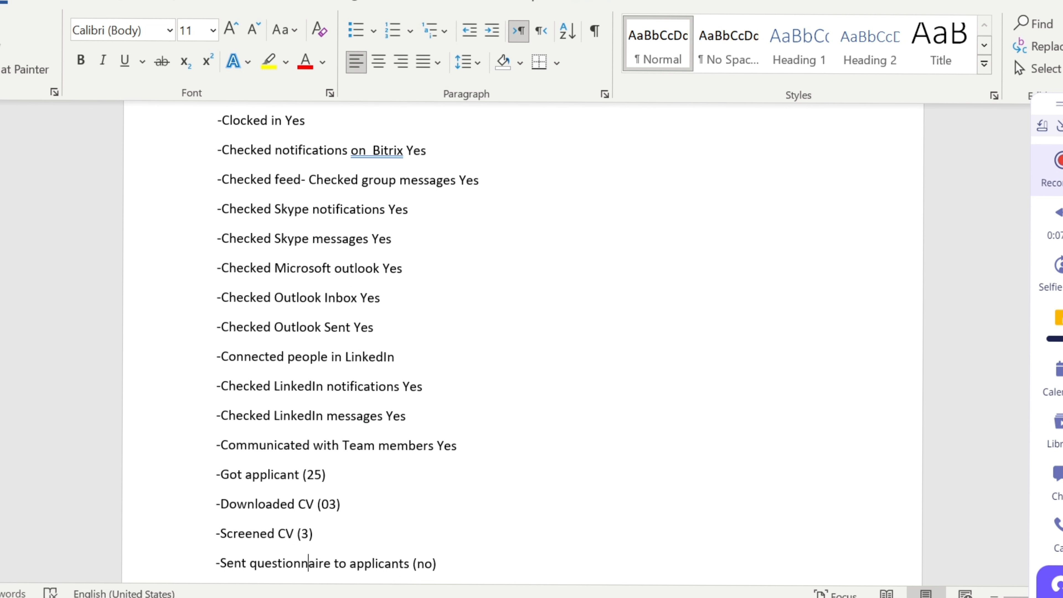
Set the number in the report's Sent questionnaire to applicants entry to 3.
{"action": "key", "text": "Right"}
{"action": "key", "text": "Right"}
{"action": "key", "text": "Right"}
{"action": "key", "text": "Right"}
{"action": "key", "text": "Right"}
{"action": "key", "text": "Right"}
{"action": "key", "text": "Right"}
{"action": "key", "text": "Right"}
{"action": "key", "text": "Right"}
{"action": "key", "text": "Right"}
{"action": "key", "text": "Right"}
{"action": "key", "text": "Right"}
{"action": "key", "text": "Right"}
{"action": "key", "text": "Right"}
{"action": "key", "text": "Right"}
{"action": "key", "text": "Right"}
{"action": "key", "text": "Right"}
{"action": "key", "text": "Right"}
{"action": "key", "text": "Right"}
{"action": "key", "text": "Right"}
{"action": "key", "text": "Right"}
{"action": "key", "text": "Right"}
{"action": "key", "text": "BackSpace"}
{"action": "key", "text": "BackSpace"}
{"action": "type", "text": "3"}
{"action": "key", "text": "Down"}
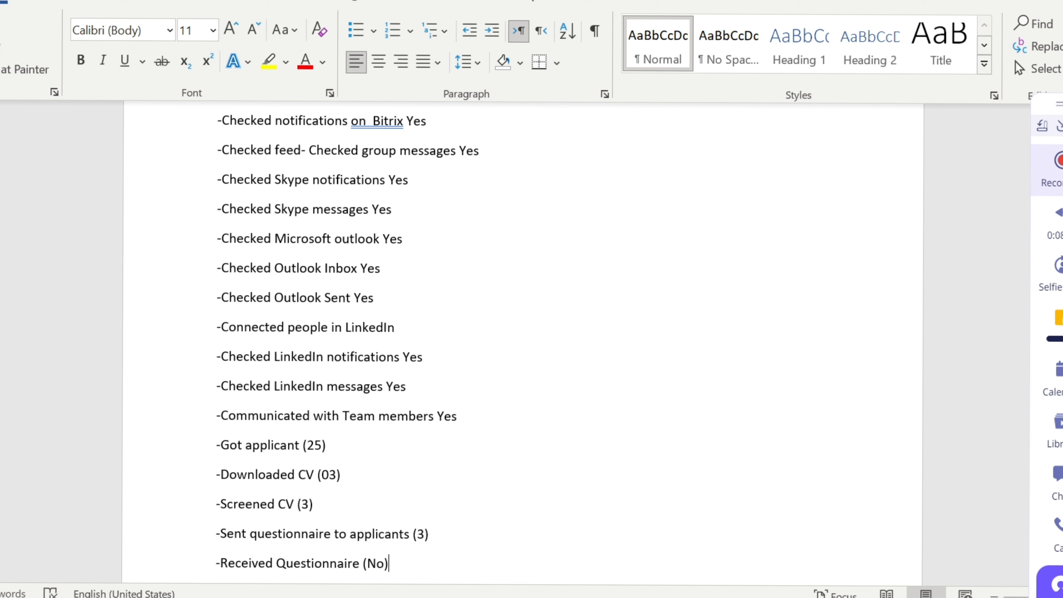
Set the number in the report's Received Questionnaire entry to 2.
{"action": "key", "text": "Left"}
{"action": "key", "text": "BackSpace"}
{"action": "key", "text": "BackSpace"}
{"action": "type", "text": "2"}
{"action": "key", "text": "Down"}
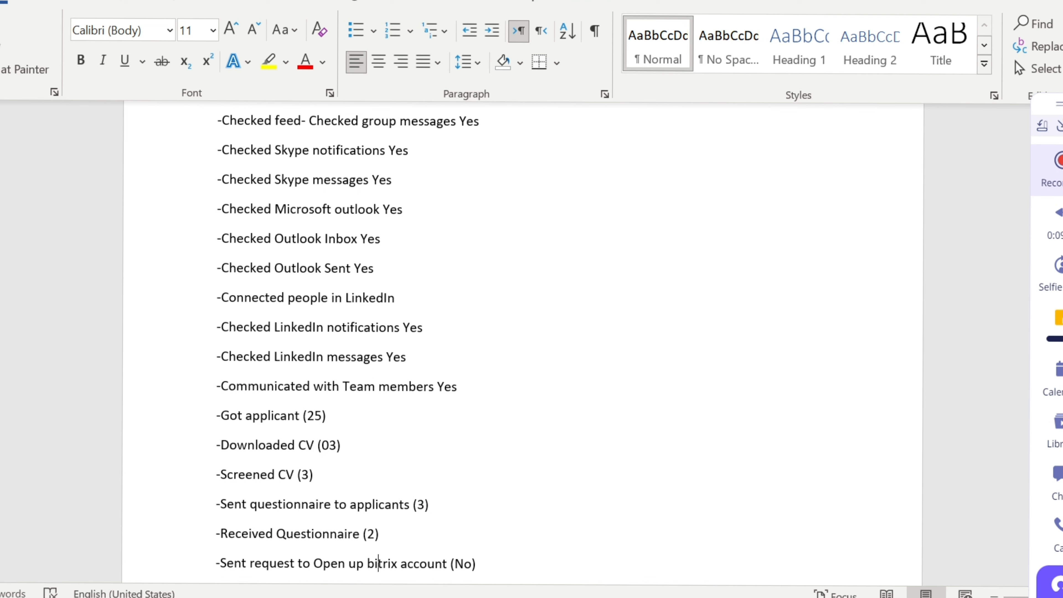
Set the number in the report's Sent request to Open up bitrix account entry to 2.
{"action": "key", "text": "Right"}
{"action": "key", "text": "Right"}
{"action": "key", "text": "Right"}
{"action": "key", "text": "Right"}
{"action": "key", "text": "Right"}
{"action": "key", "text": "Right"}
{"action": "key", "text": "Right"}
{"action": "key", "text": "Right"}
{"action": "key", "text": "Right"}
{"action": "key", "text": "Right"}
{"action": "key", "text": "Right"}
{"action": "key", "text": "Right"}
{"action": "key", "text": "Right"}
{"action": "key", "text": "Right"}
{"action": "key", "text": "Right"}
{"action": "key", "text": "Right"}
{"action": "key", "text": "BackSpace"}
{"action": "key", "text": "BackSpace"}
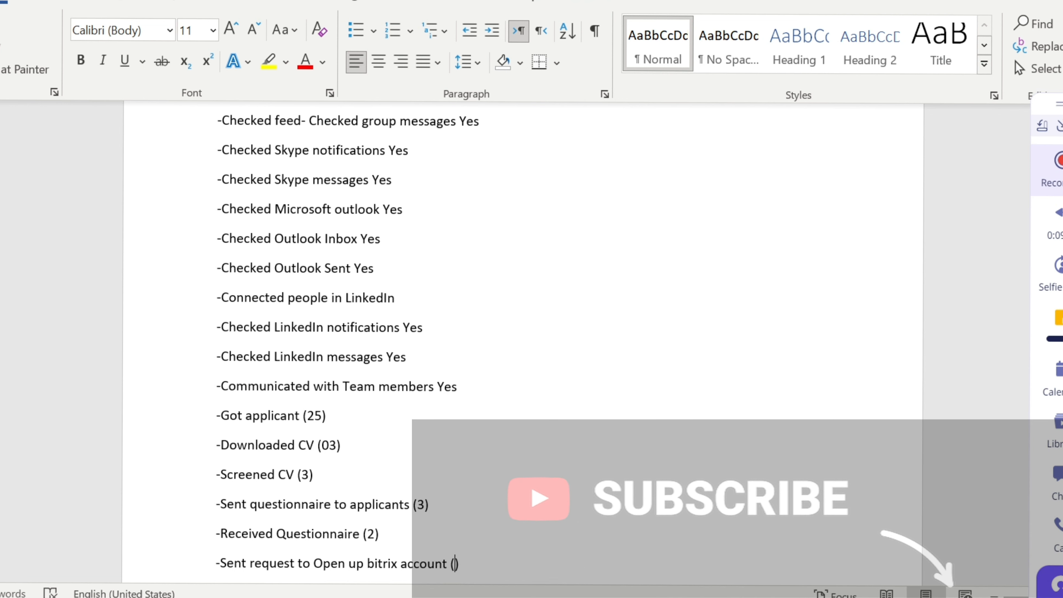
{"action": "type", "text": "2"}
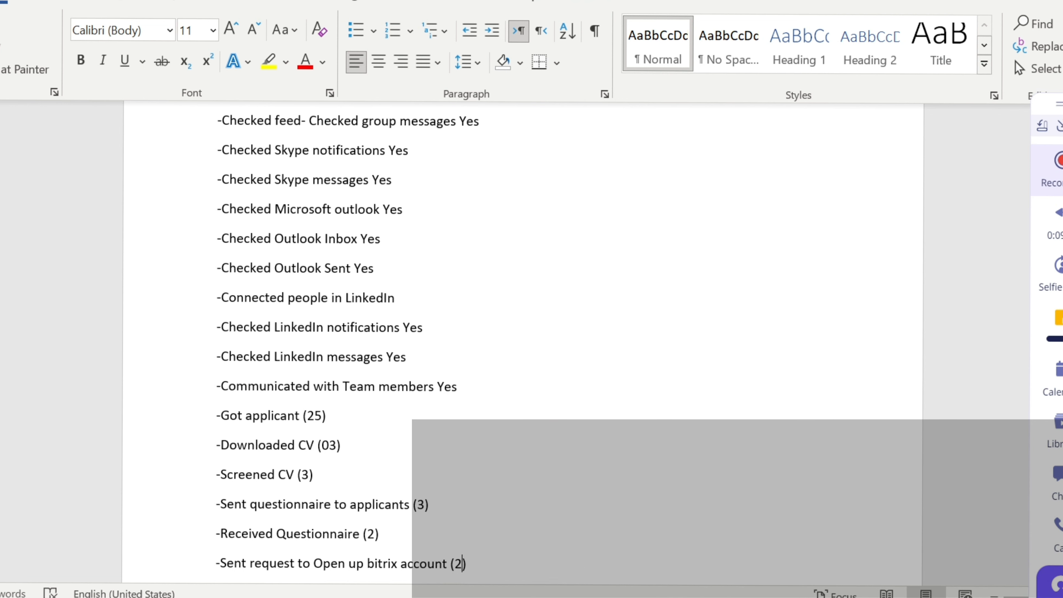
{"action": "key", "text": "Down"}
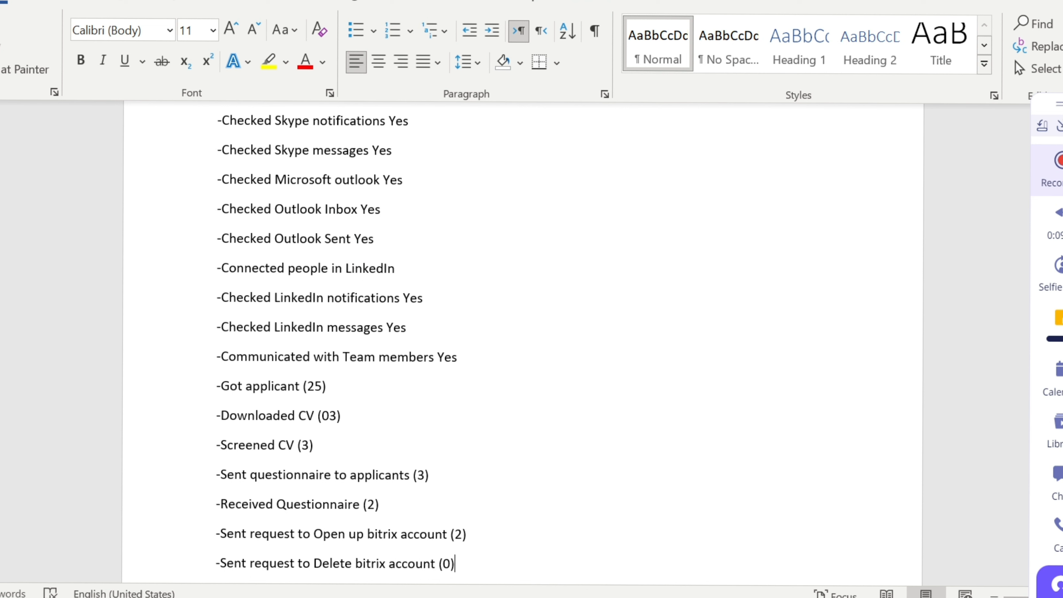
Replace the answer in the report's Onboard for the day entry with 2.
{"action": "key", "text": "Left"}
{"action": "key", "text": "Down"}
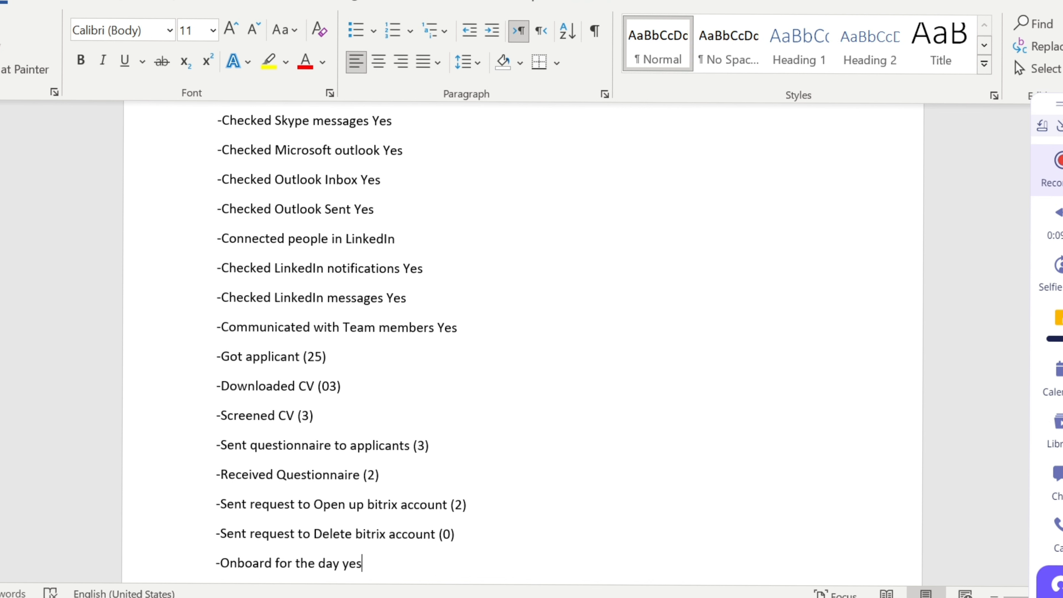
{"action": "key", "text": "Down"}
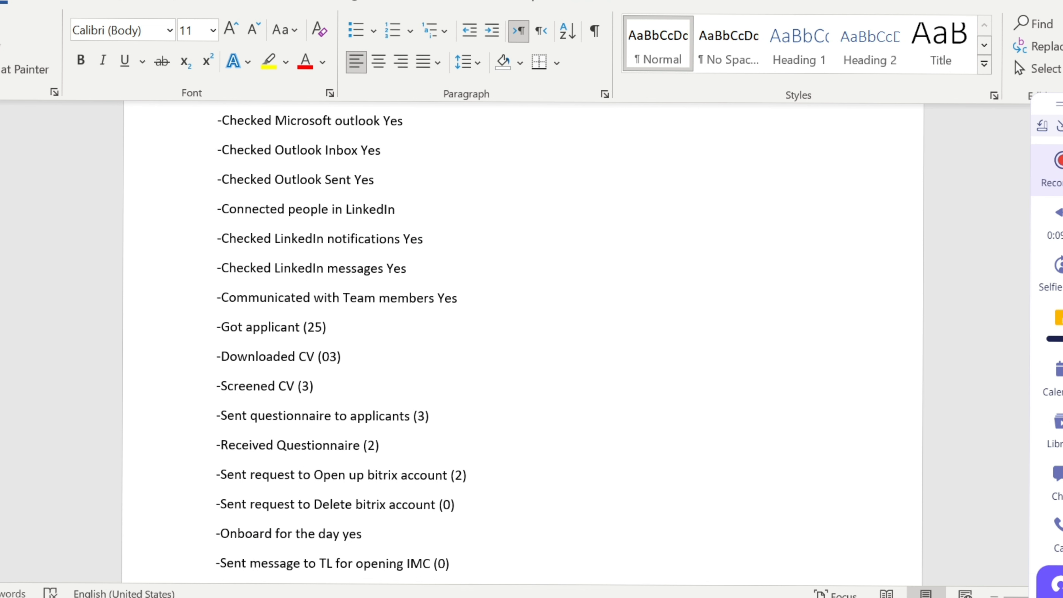
{"action": "key", "text": "BackSpace"}
{"action": "key", "text": "BackSpace"}
{"action": "key", "text": "BackSpace"}
{"action": "type", "text": "2"}
Set the number in the report's Sent message to TL for opening IMC entry to 2.
{"action": "key", "text": "Down"}
{"action": "key", "text": "Right"}
{"action": "key", "text": "Right"}
{"action": "key", "text": "Right"}
{"action": "key", "text": "Right"}
{"action": "key", "text": "Right"}
{"action": "key", "text": "Right"}
{"action": "key", "text": "Right"}
{"action": "key", "text": "Right"}
{"action": "key", "text": "Right"}
{"action": "key", "text": "Right"}
{"action": "key", "text": "Right"}
{"action": "key", "text": "Right"}
{"action": "key", "text": "Right"}
{"action": "key", "text": "Right"}
{"action": "key", "text": "BackSpace"}
{"action": "type", "text": "2"}
Set the number in the report's Sent texts and attachments at IMC entry to 2.
{"action": "key", "text": "Down"}
{"action": "key", "text": "Down"}
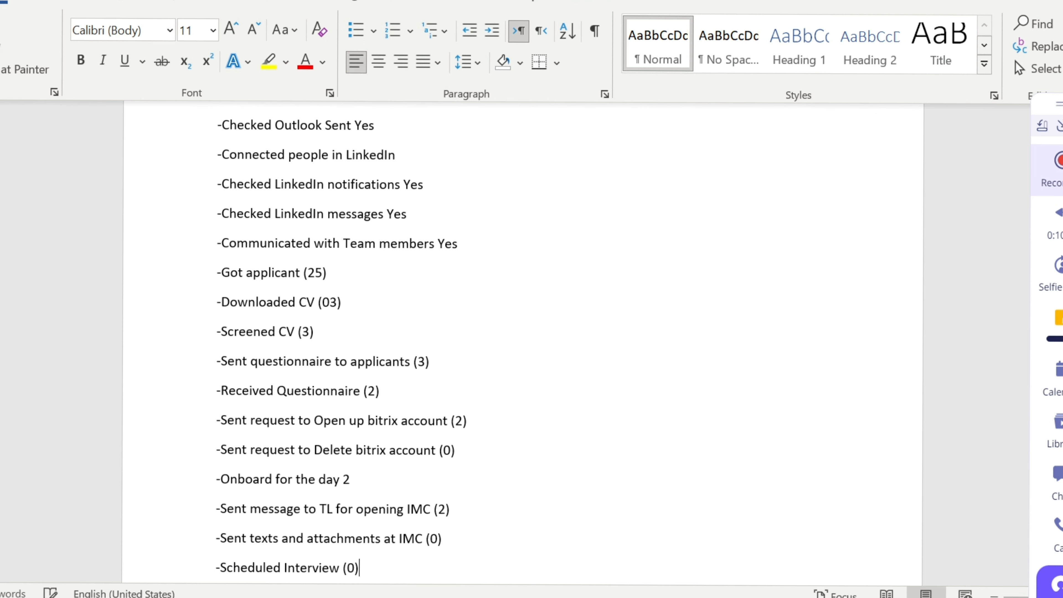
{"action": "key", "text": "Up"}
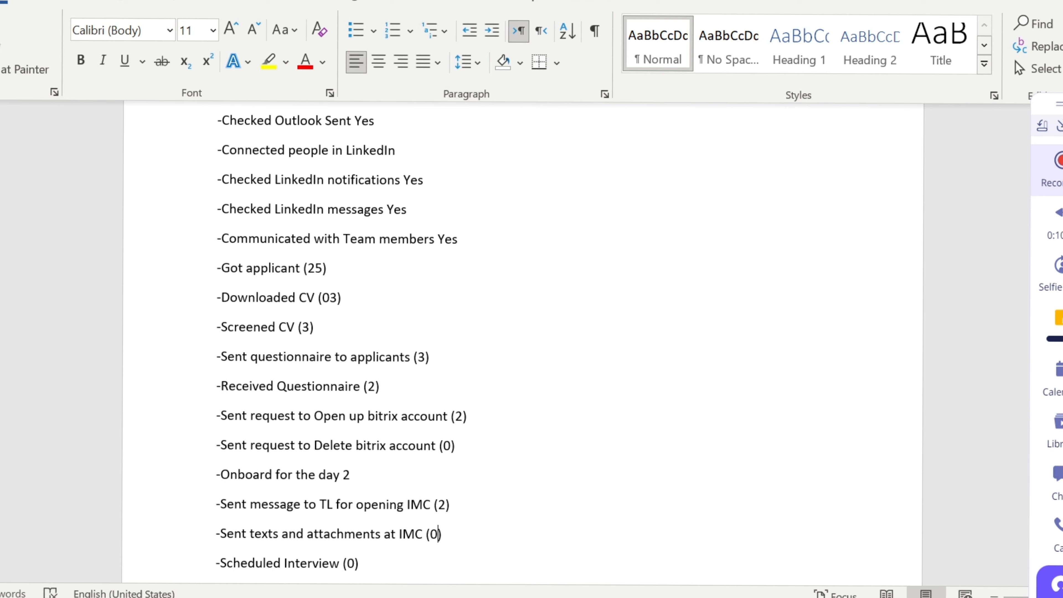
{"action": "key", "text": "BackSpace"}
{"action": "type", "text": "2"}
Set the number in the report's Scheduled Interview entry to 2.
{"action": "left_click", "coordinate": [359, 563]}
{"action": "key", "text": "Left"}
{"action": "key", "text": "BackSpace"}
{"action": "type", "text": "2"}
{"action": "key", "text": "Down"}
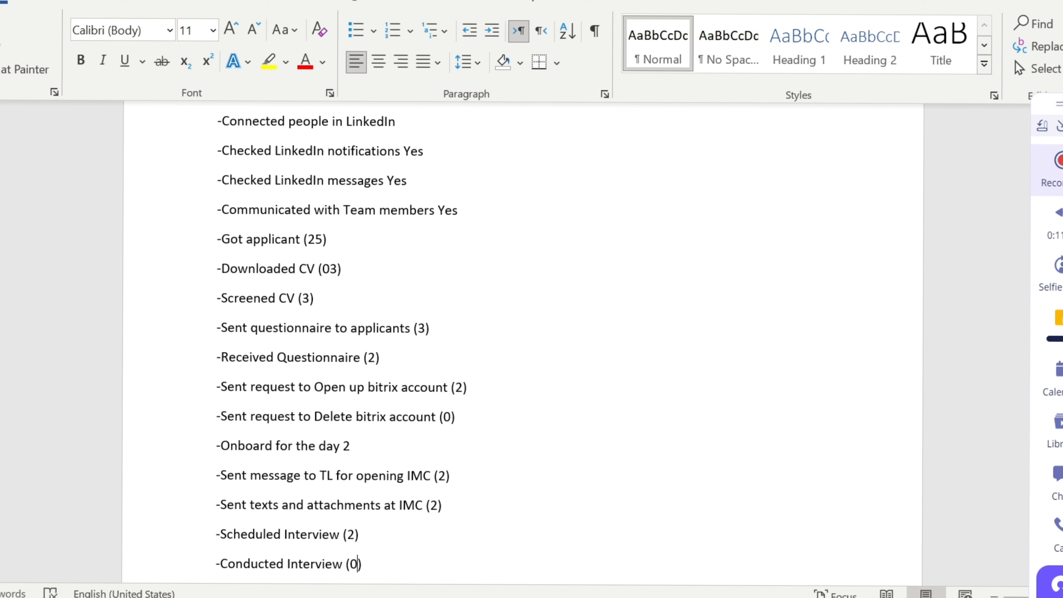
Set the number in the report's Conducted Interview entry to 2.
{"action": "key", "text": "Down"}
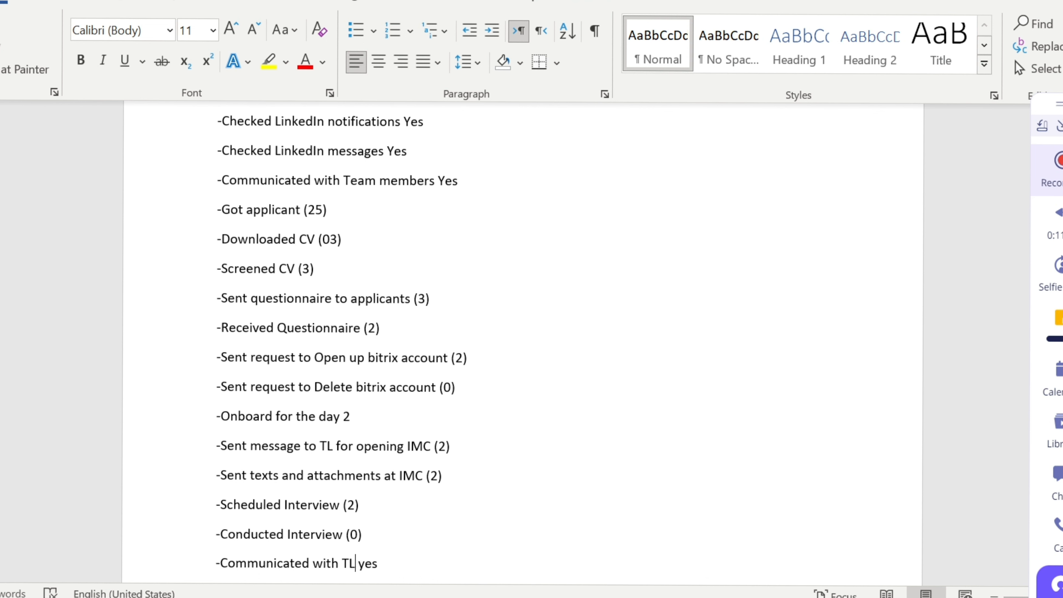
{"action": "key", "text": "Up"}
{"action": "key", "text": "Down"}
{"action": "key", "text": "Down"}
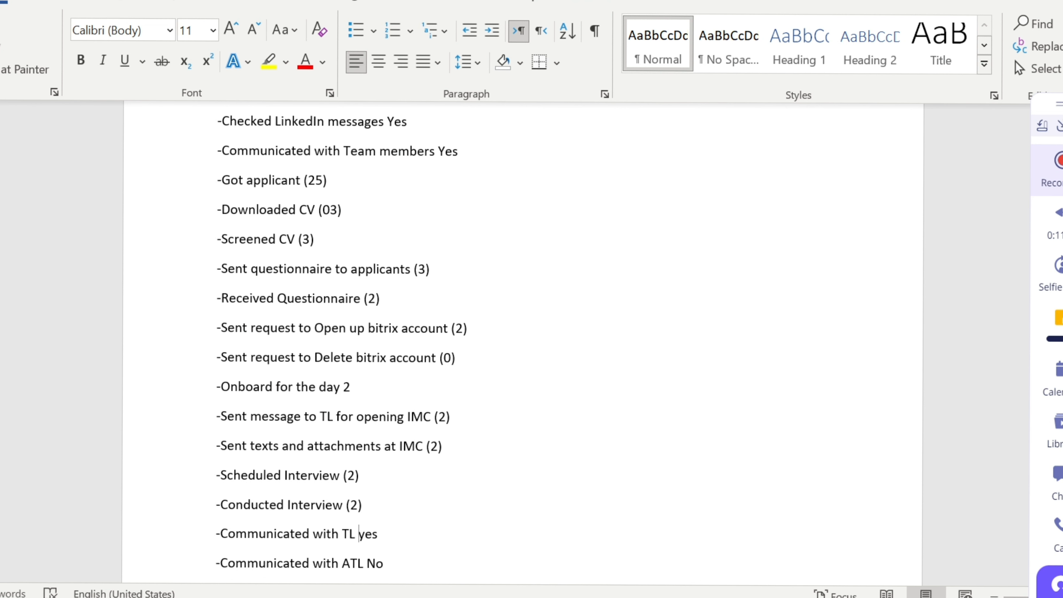
Review the remaining checklist entries of the report, from Communicated with TL down to Clocked out.
{"action": "key", "text": "Down"}
{"action": "key", "text": "Down"}
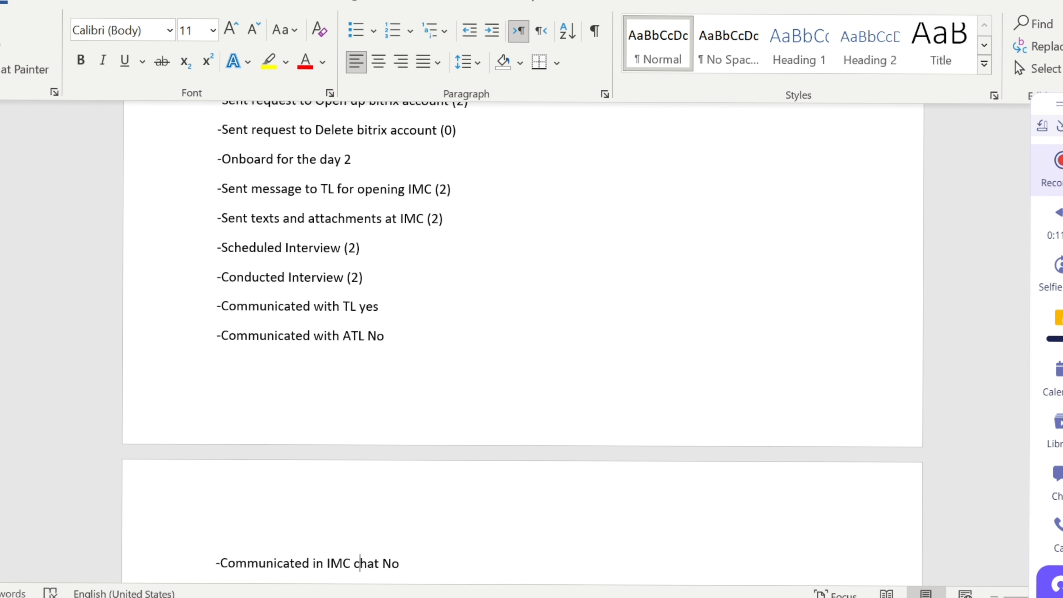
{"action": "key", "text": "Down"}
{"action": "key", "text": "Up"}
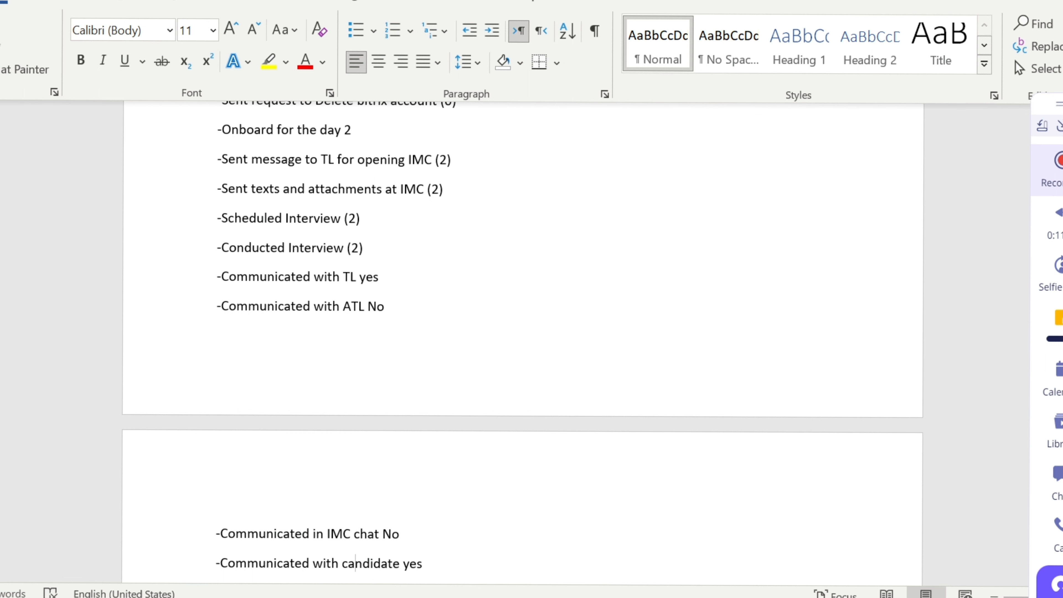
{"action": "key", "text": "Down"}
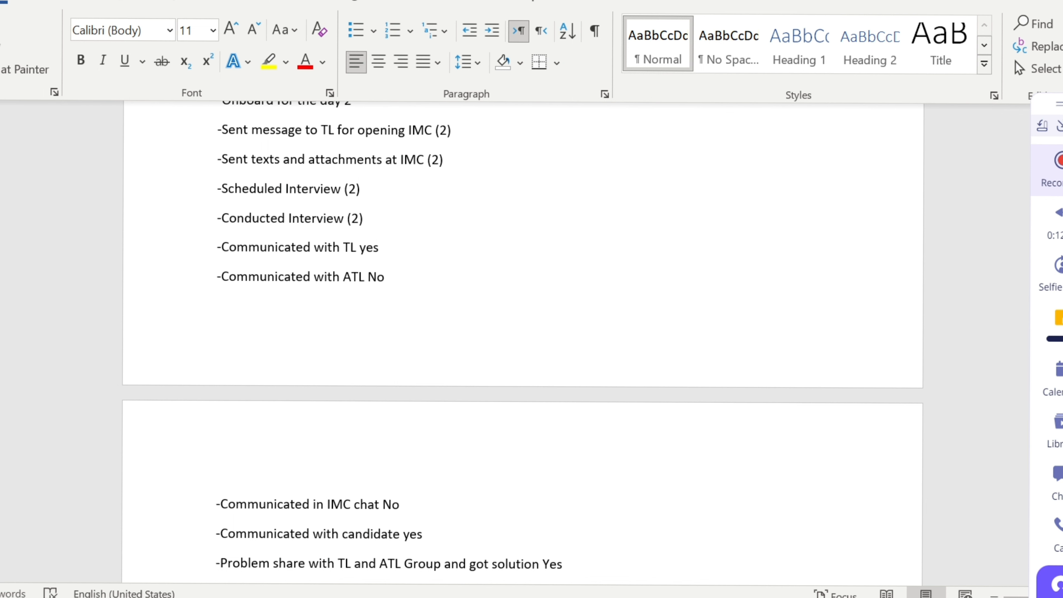
{"action": "key", "text": "Return"}
{"action": "type", "text": "-Updated daily attendance sheet Yes"}
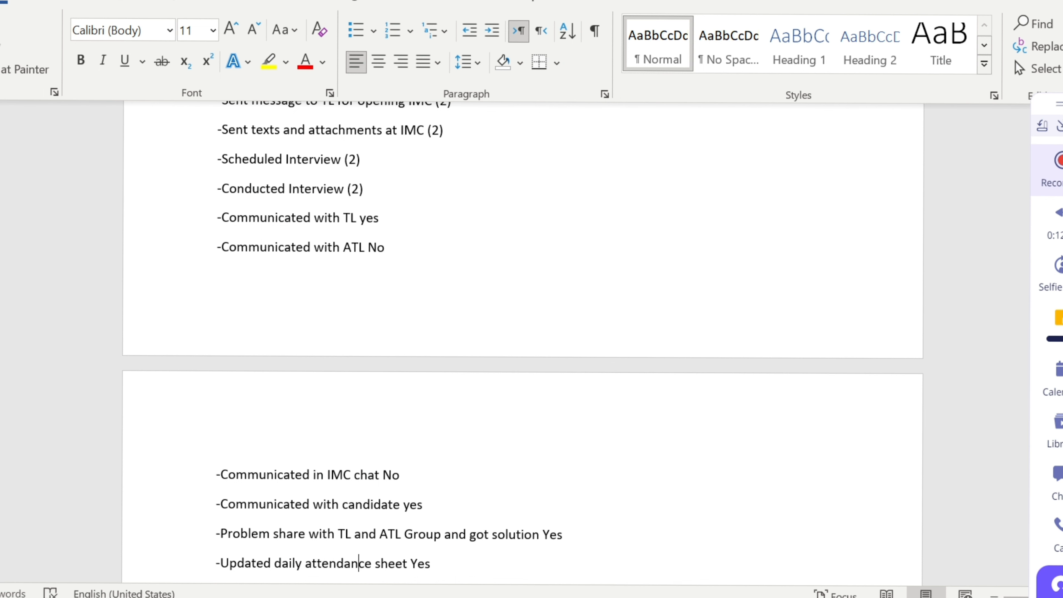
{"action": "key", "text": "Down"}
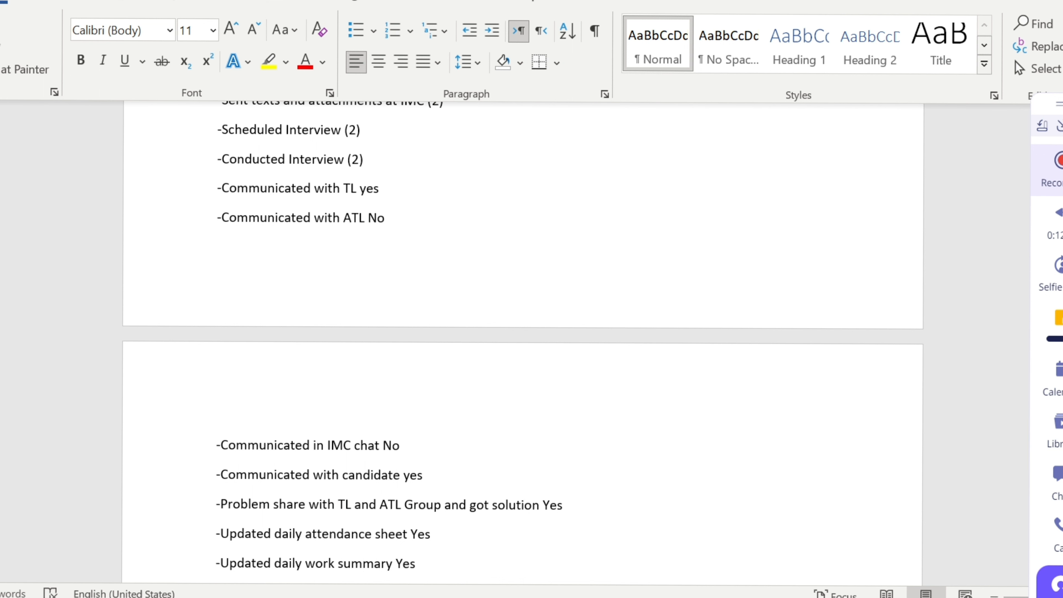
{"action": "key", "text": "Down"}
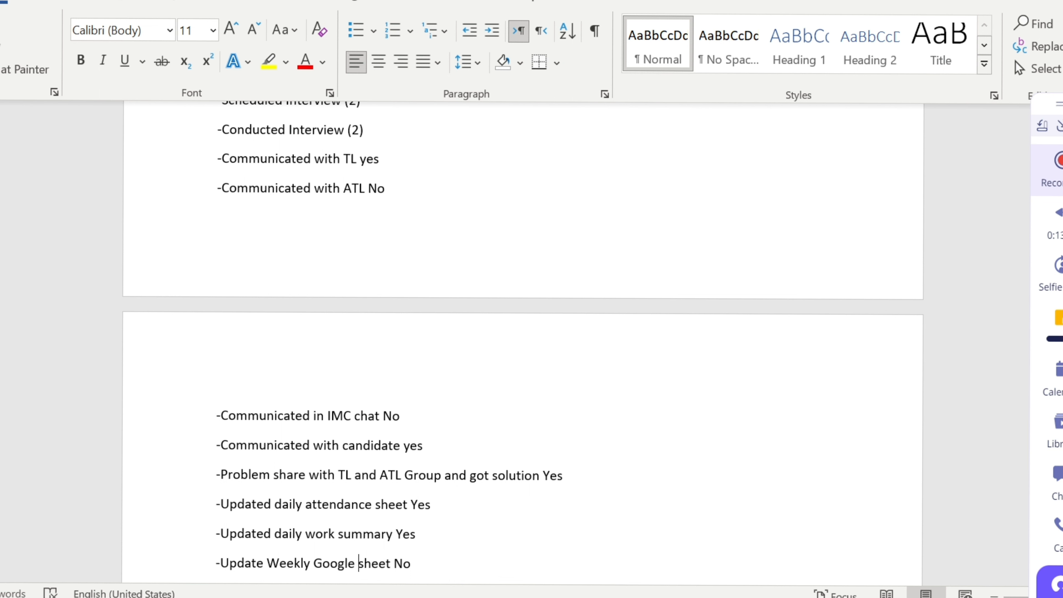
{"action": "key", "text": "Right"}
{"action": "key", "text": "Right"}
{"action": "key", "text": "Right"}
{"action": "key", "text": "Right"}
{"action": "key", "text": "Right"}
{"action": "key", "text": "Right"}
{"action": "key", "text": "Right"}
{"action": "key", "text": "Right"}
{"action": "key", "text": "Return"}
{"action": "type", "text": "-Clocked out Yes"}
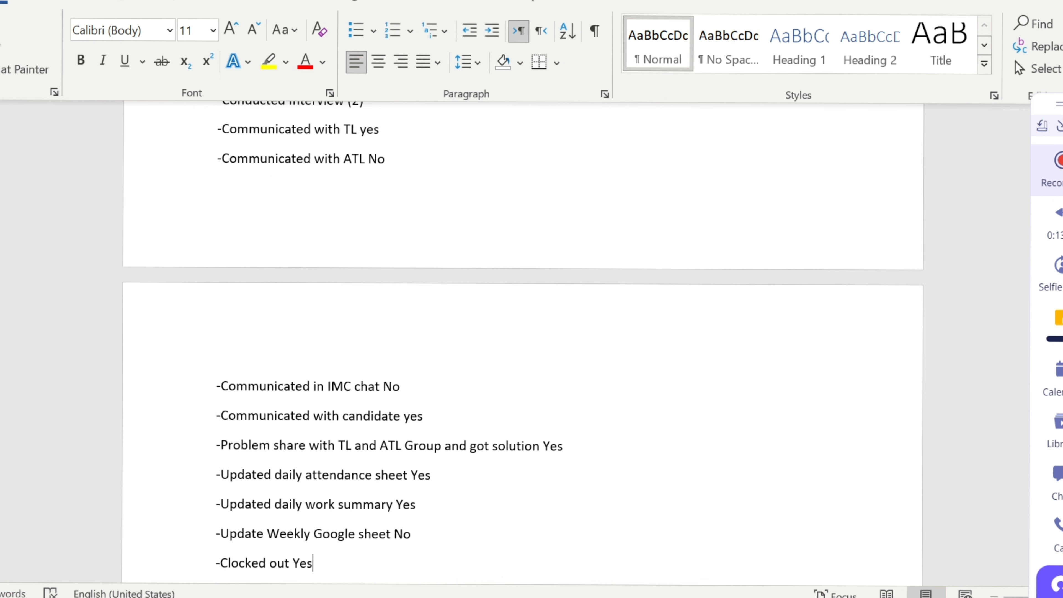
{"action": "key", "text": "Return"}
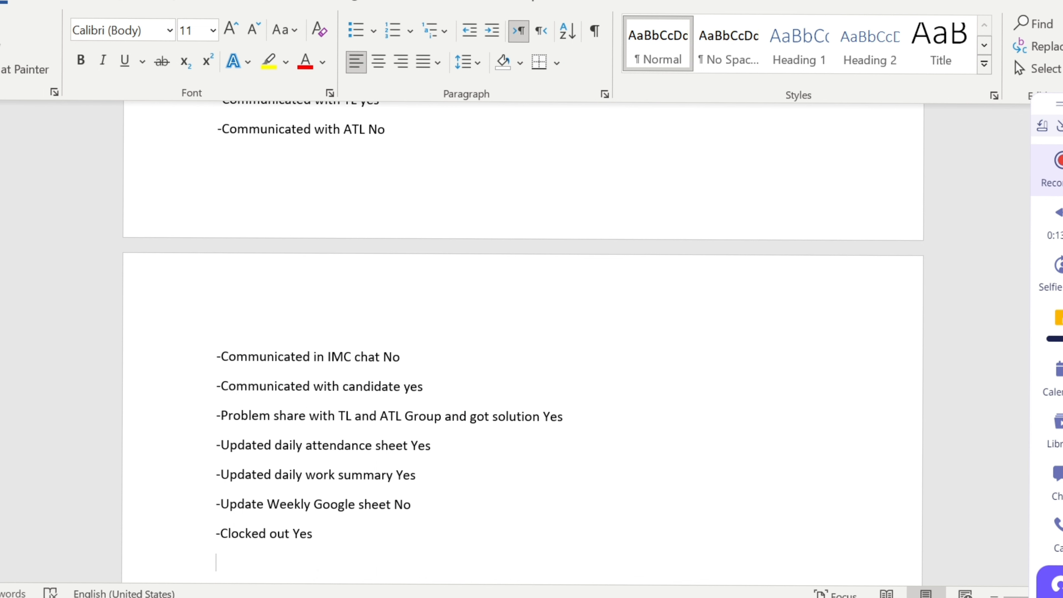
{"action": "key", "text": "BackSpace"}
Switch to Bitrix24, clock in and clock out of the working day, and return to the report in Word.
{"action": "key", "text": "alt+Tab"}
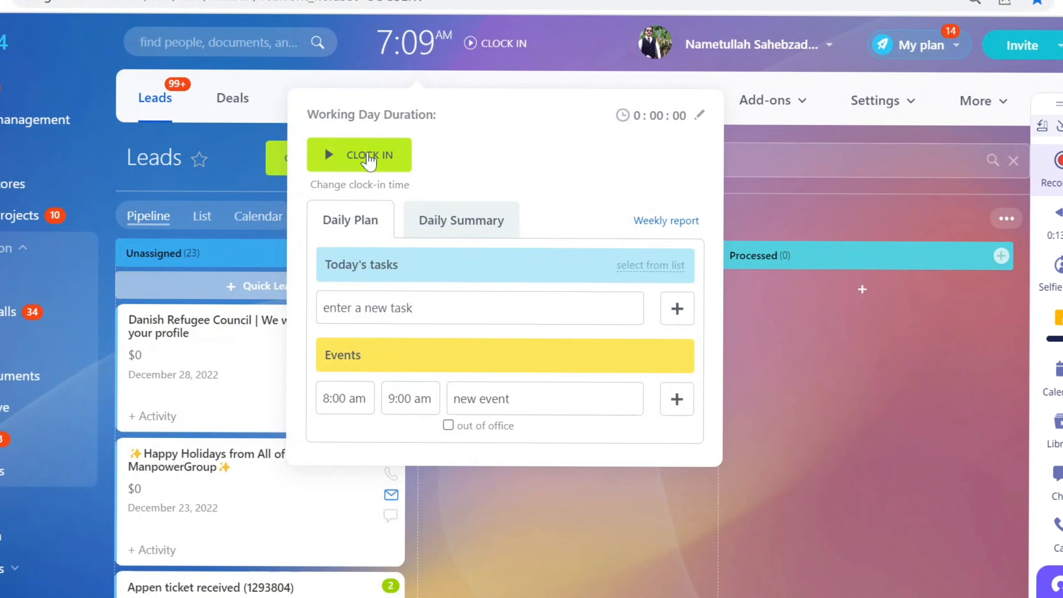
{"action": "left_click", "coordinate": [379, 154]}
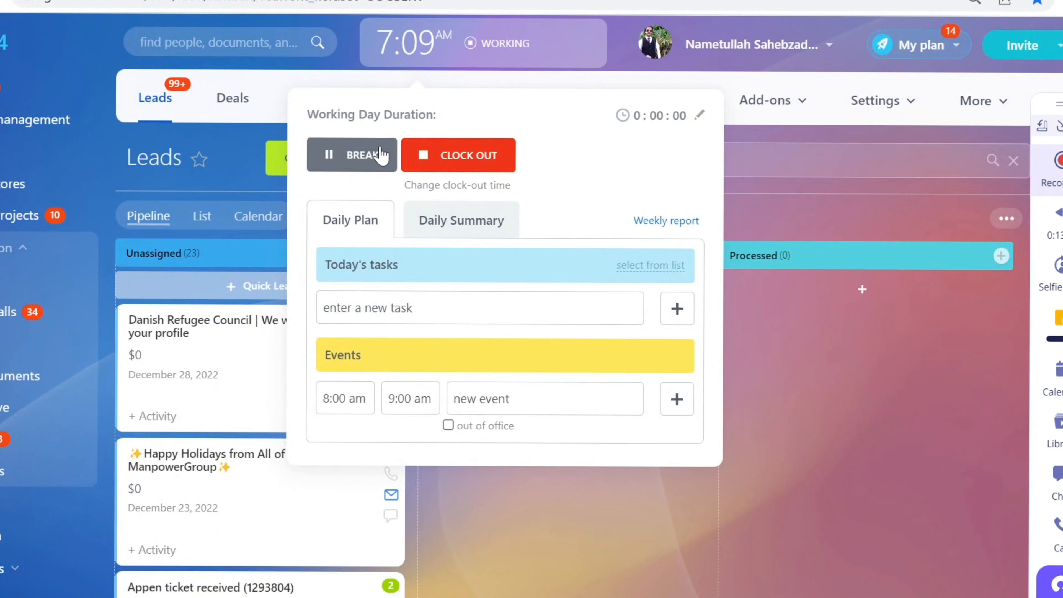
{"action": "left_click", "coordinate": [452, 165]}
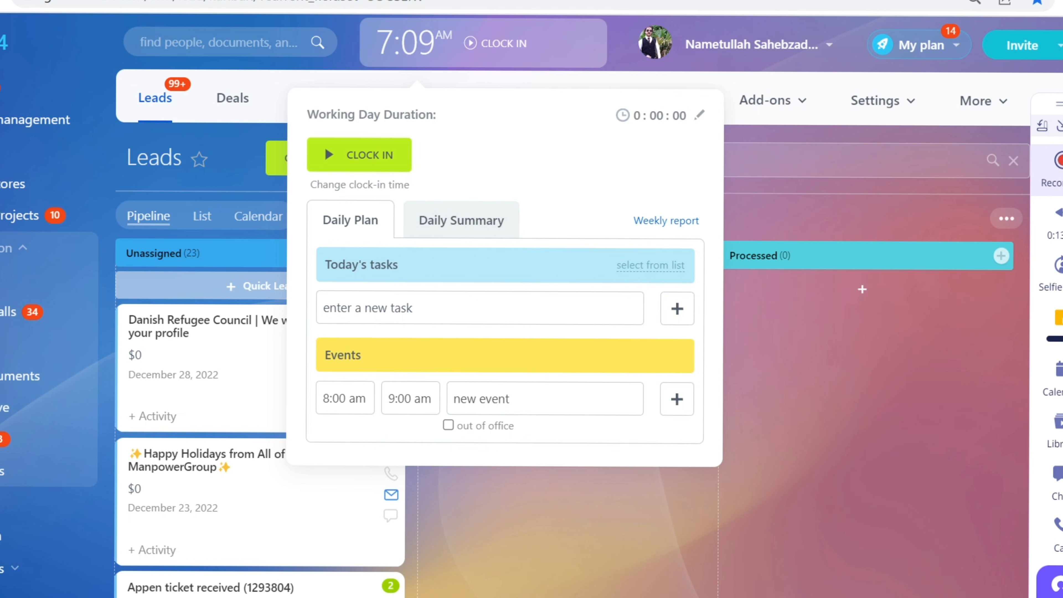
{"action": "key", "text": "alt+Tab"}
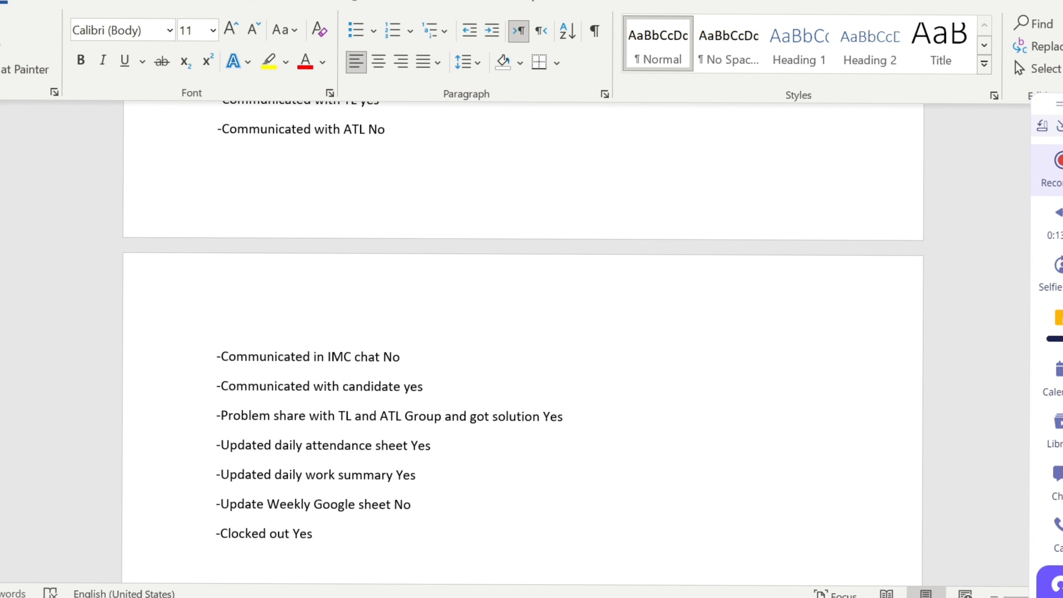